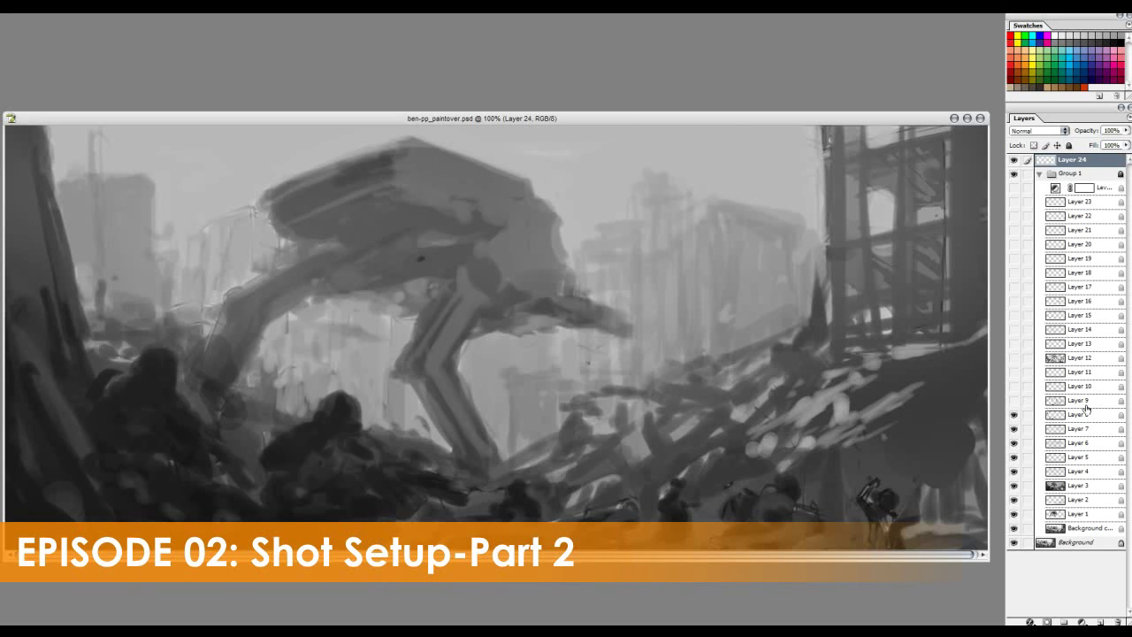
- Make Layer 9 active and visible, comparing the painting with and without it in full-screen view
left_click(1079, 400)
left_click(1013, 400)
left_click(1014, 400)
left_click(1013, 402)
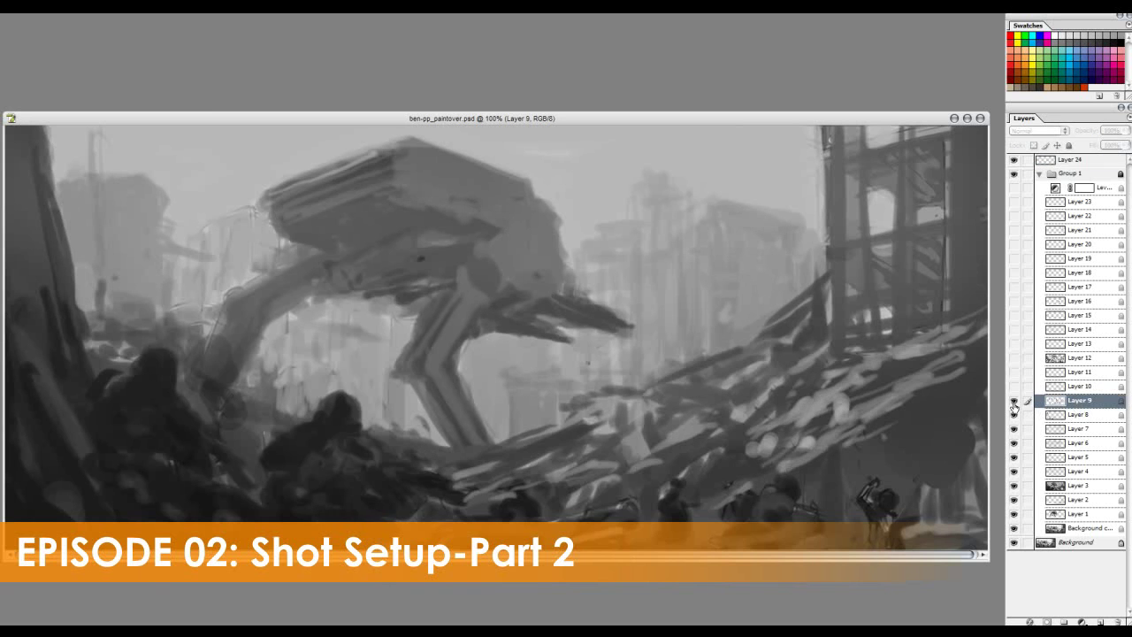
left_click(1013, 403)
left_click(1013, 402)
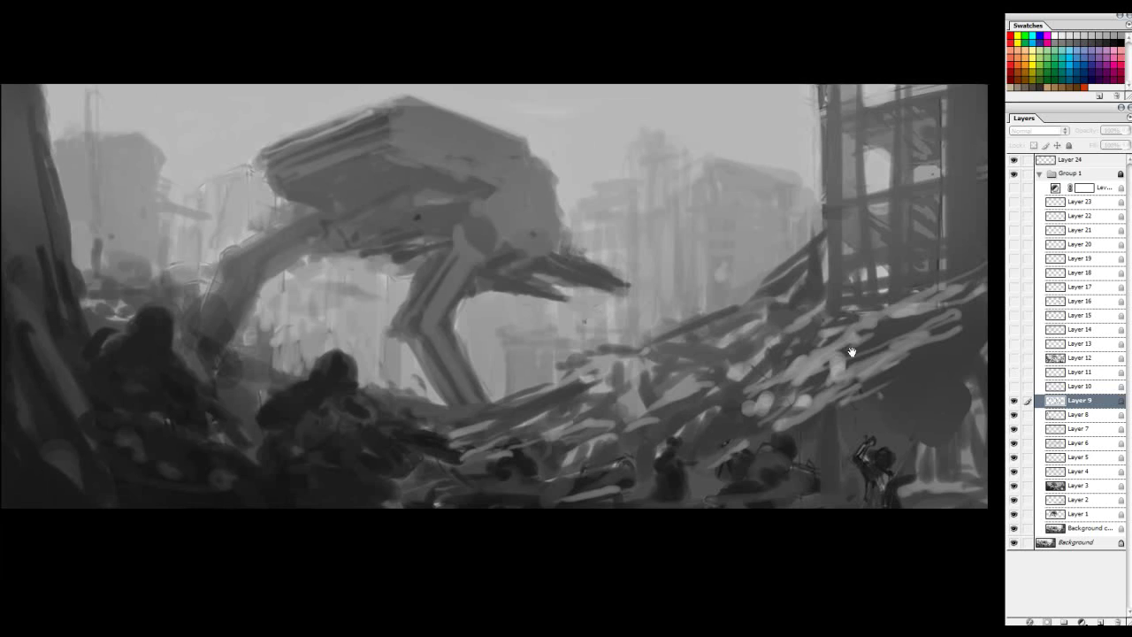
left_click_drag(852, 352, 857, 364)
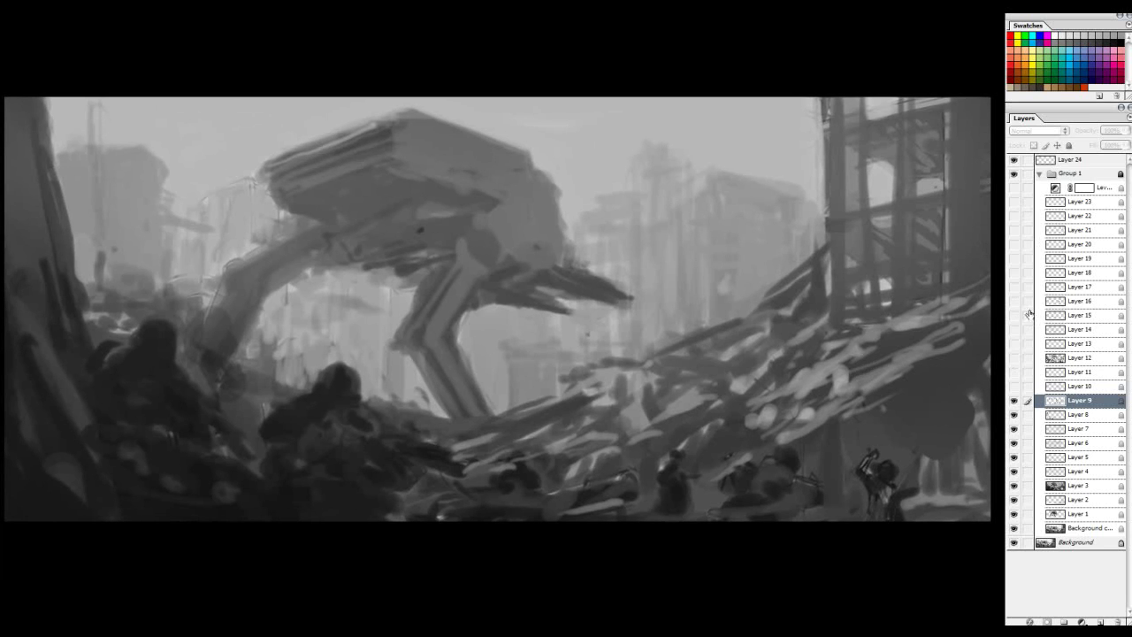
- Make Layer 24 the active layer and check the painting with Layer 9 hidden and shown
left_click(1068, 162)
left_click_drag(580, 214, 586, 232)
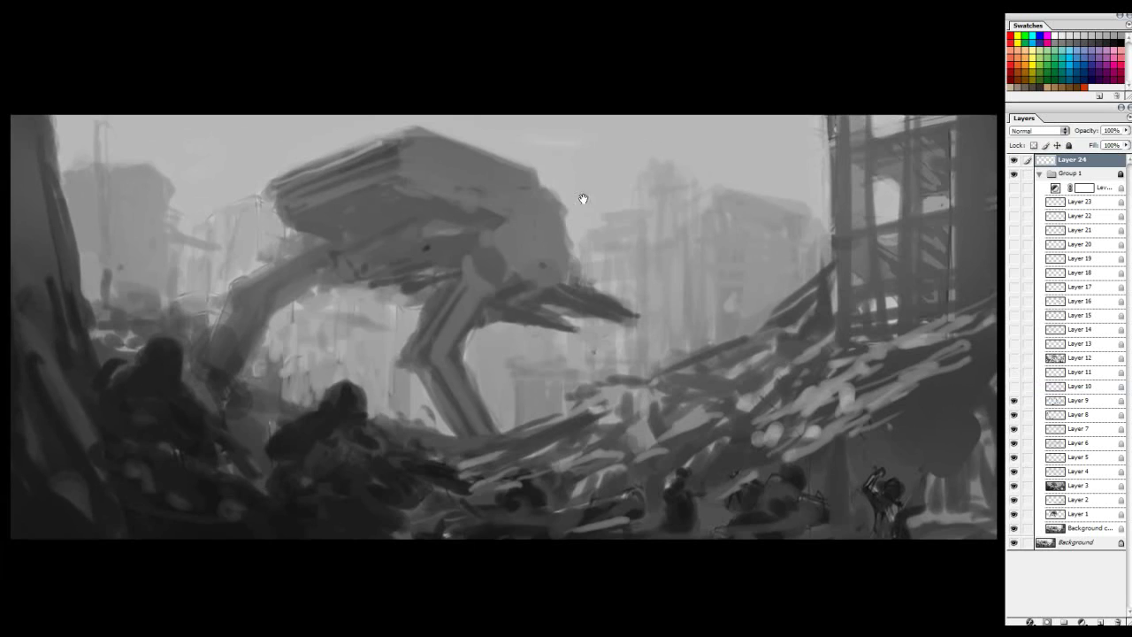
left_click_drag(582, 198, 616, 210)
left_click_drag(952, 380, 928, 379)
left_click(1013, 403)
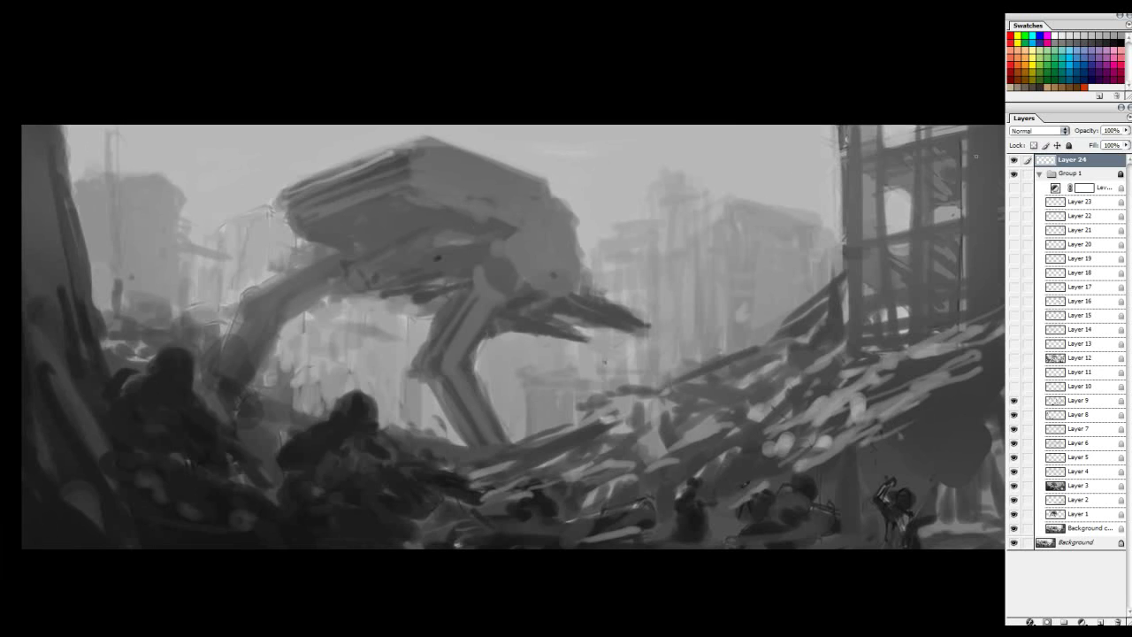
left_click_drag(552, 274, 683, 278)
key("ctrl+z")
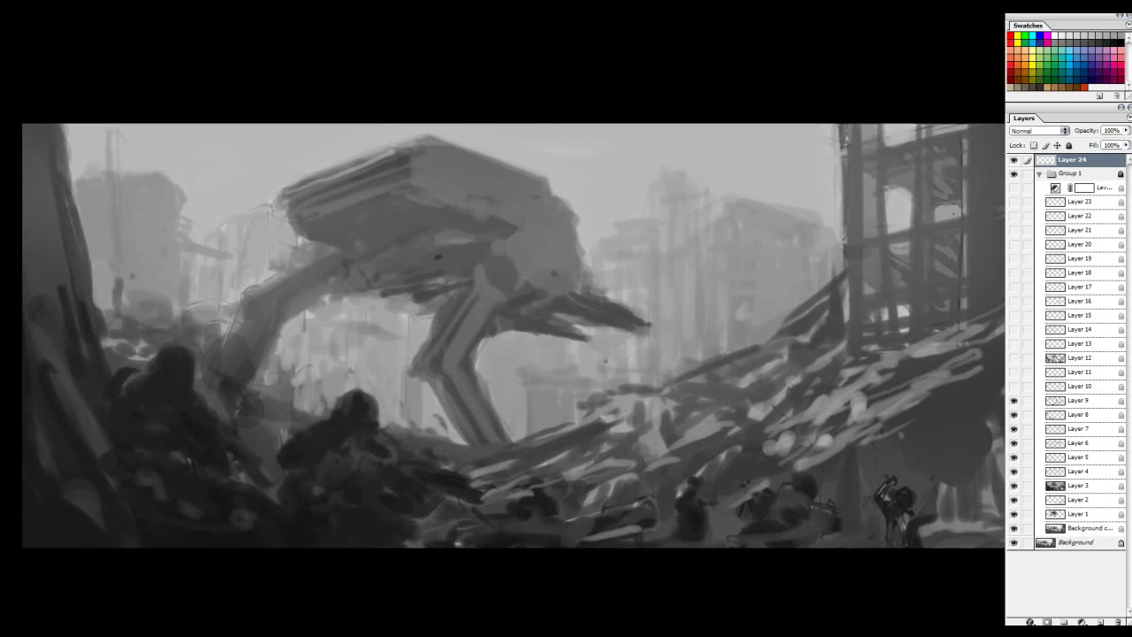
left_click(1014, 400)
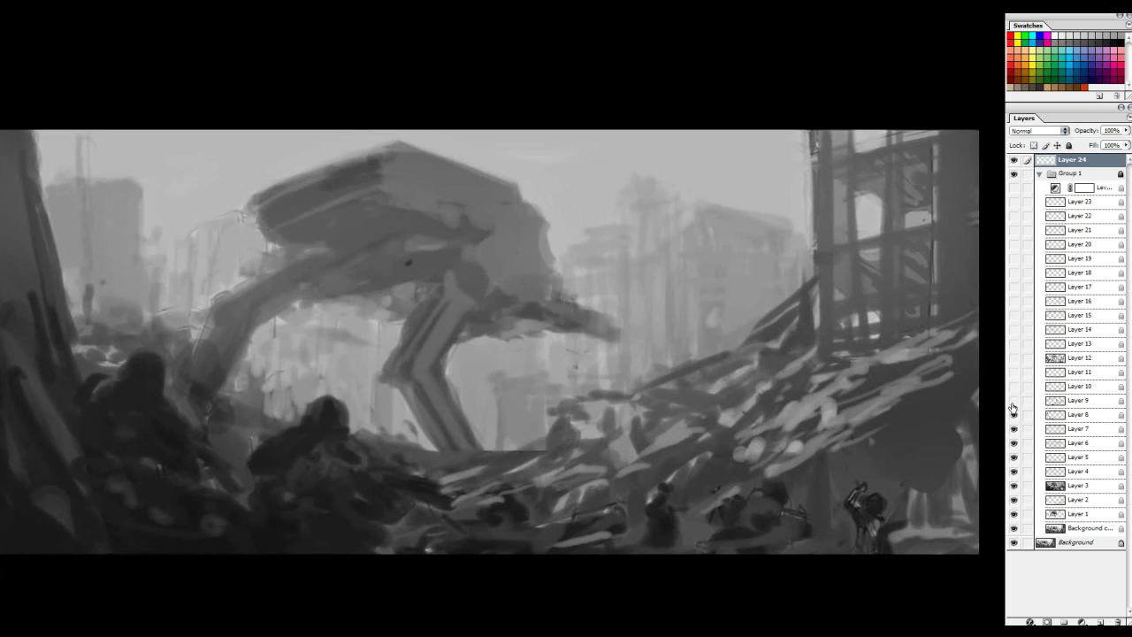
- Turn on Layer 10, comparing the background glow with and without it
left_click(1013, 390)
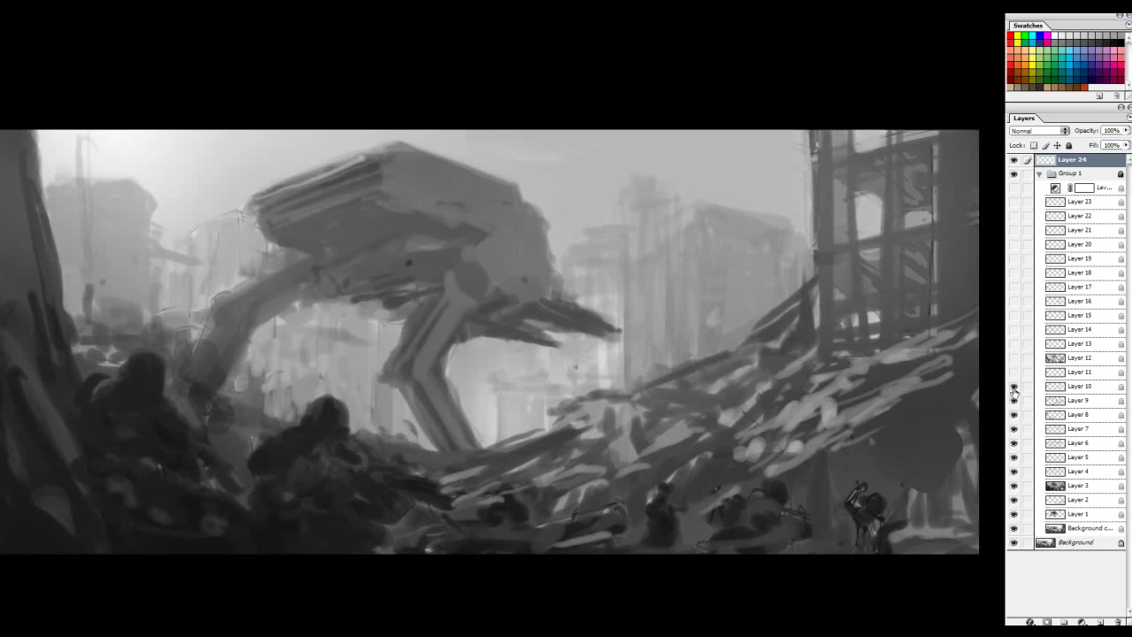
left_click(1013, 389)
left_click(1012, 389)
left_click(1012, 389)
left_click(1013, 392)
left_click(1014, 393)
left_click(1014, 392)
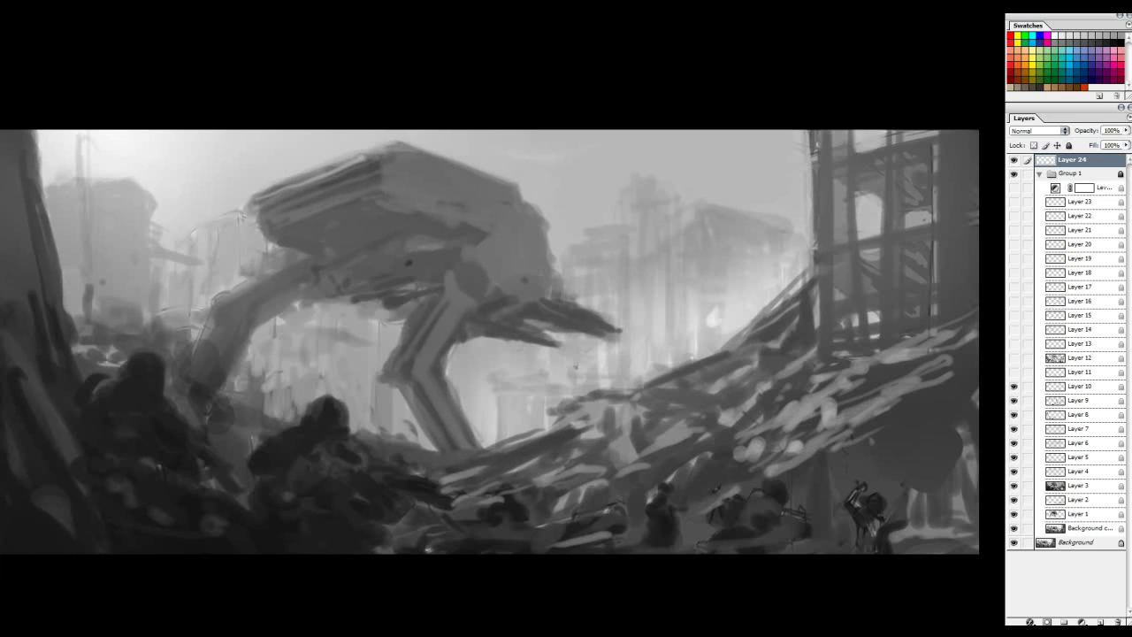
mouse_move(486, 270)
left_mouse_down()
mouse_move(655, 304)
mouse_move(649, 314)
left_mouse_up()
mouse_move(811, 258)
left_mouse_down()
mouse_move(718, 273)
mouse_move(682, 311)
mouse_move(556, 378)
mouse_move(517, 415)
left_mouse_up()
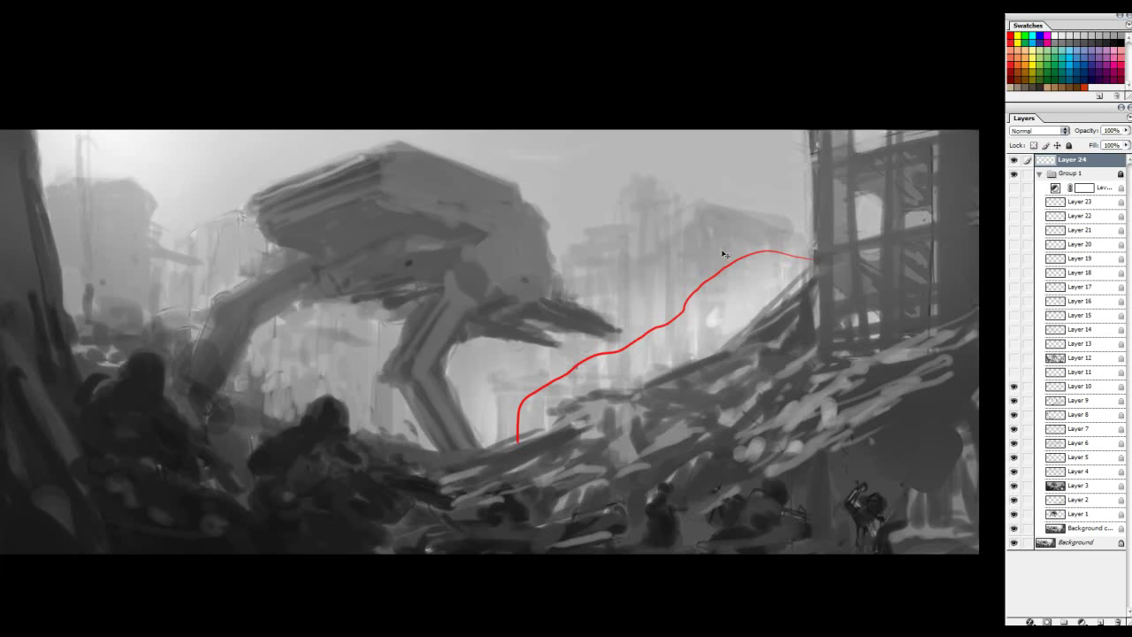
key("ctrl+z")
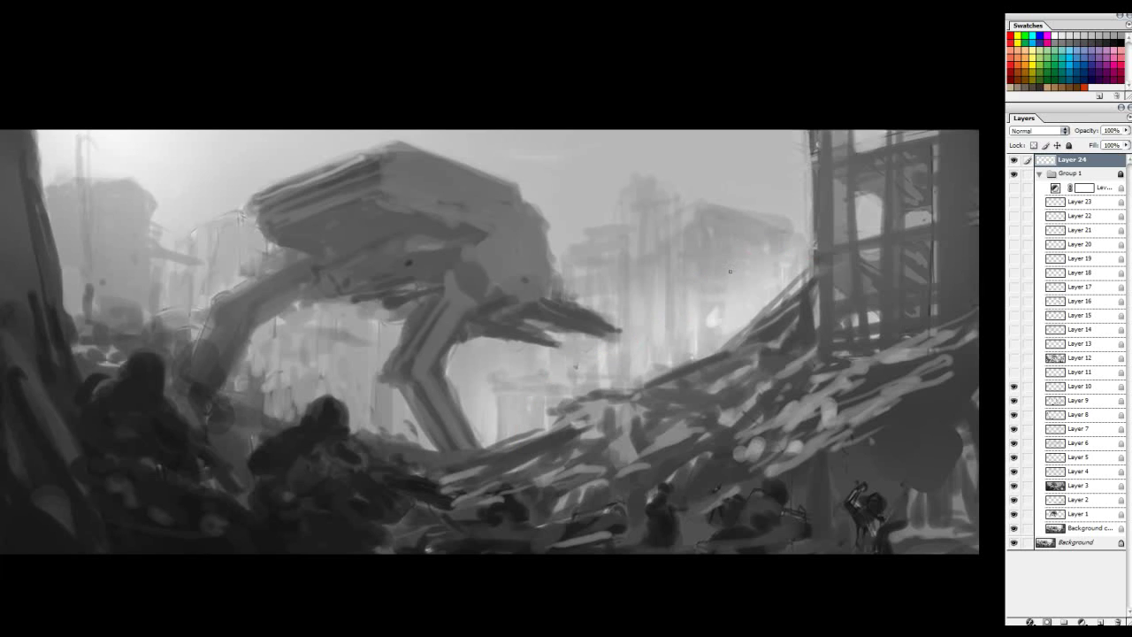
mouse_move(777, 236)
left_mouse_down()
mouse_move(734, 235)
mouse_move(675, 274)
mouse_move(628, 328)
mouse_move(527, 363)
mouse_move(508, 451)
left_mouse_up()
key("e")
mouse_move(603, 281)
left_mouse_down()
mouse_move(583, 242)
mouse_move(543, 181)
mouse_move(429, 142)
mouse_move(327, 160)
mouse_move(281, 242)
mouse_move(237, 278)
mouse_move(219, 386)
mouse_move(352, 356)
mouse_move(395, 426)
mouse_move(470, 451)
mouse_move(570, 438)
mouse_move(697, 400)
mouse_move(825, 318)
mouse_move(857, 248)
mouse_move(757, 214)
mouse_move(598, 270)
left_mouse_up()
key("ctrl+z")
- Circle the bright upper-left sky in red on Layer 24 and compare the image with Layer 10 off and on
mouse_move(214, 144)
left_mouse_down()
mouse_move(159, 193)
mouse_move(103, 214)
mouse_move(36, 214)
left_mouse_up()
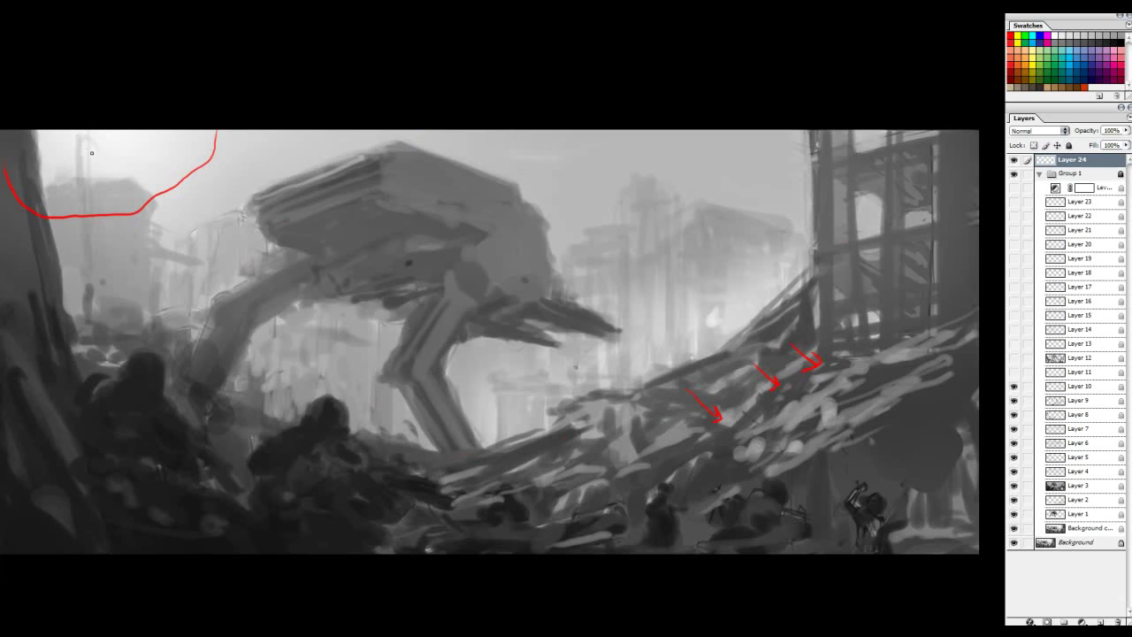
left_click(1014, 389)
left_click(1013, 389)
left_click(1013, 389)
left_click(1013, 389)
- Circle the glow above the rubble slope in red and link it to the bright sky with a double-headed arrow
mouse_move(708, 263)
left_mouse_down()
mouse_move(521, 400)
mouse_move(812, 281)
left_mouse_up()
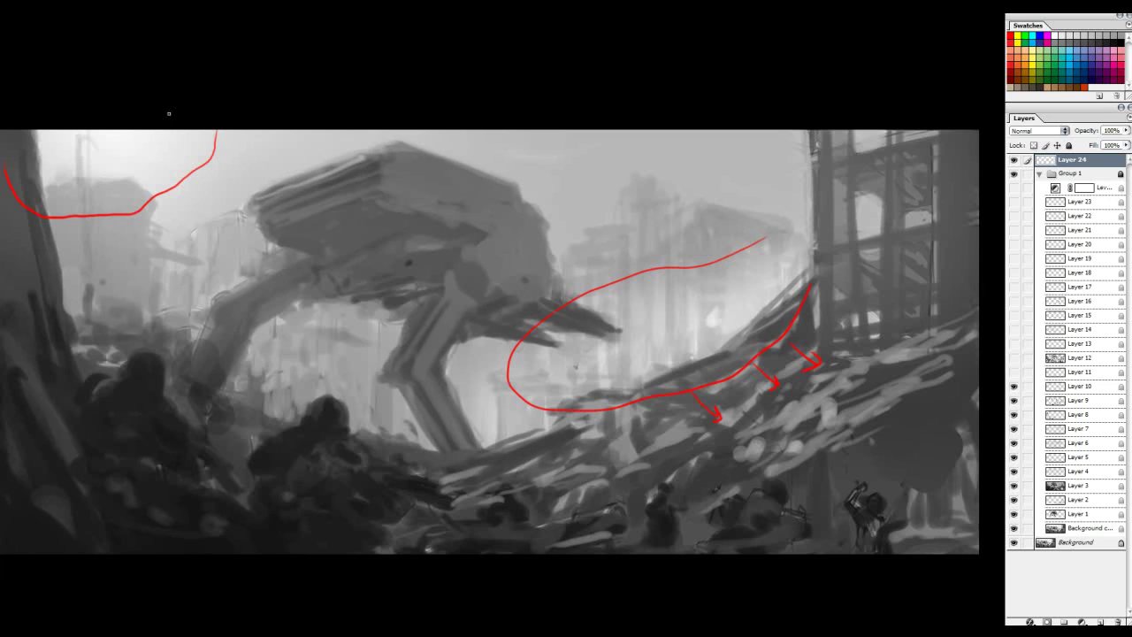
mouse_move(125, 178)
left_mouse_down()
mouse_move(496, 294)
mouse_move(675, 329)
mouse_move(679, 355)
left_mouse_up()
left_click_drag(112, 162, 144, 170)
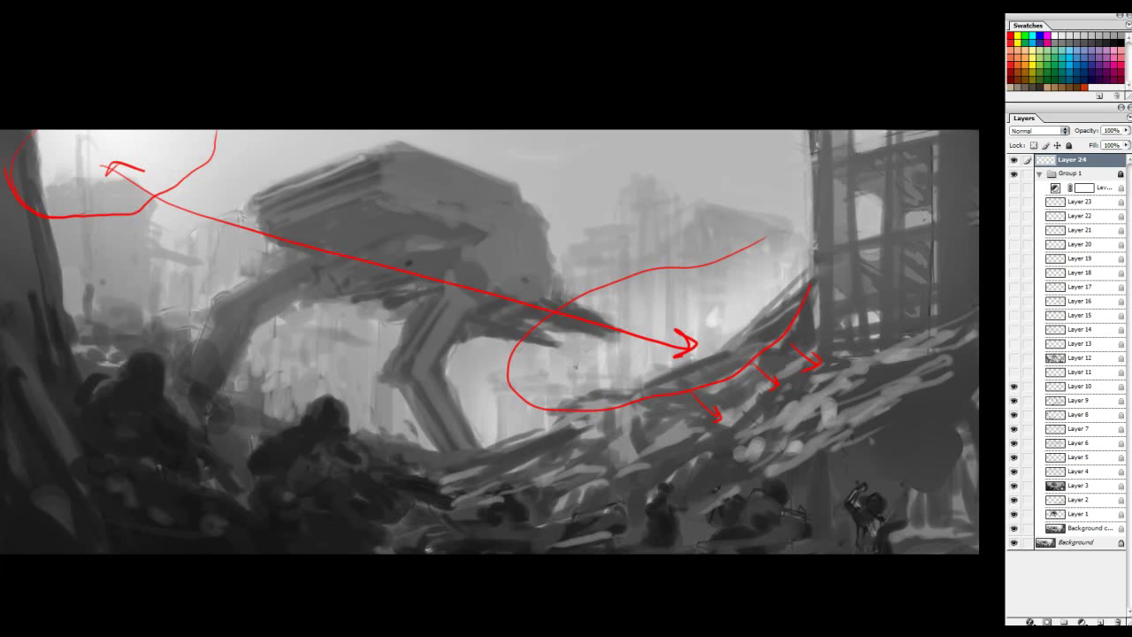
- Delete the annotated Layer 24 and place a fresh empty layer above Group 1
left_click(1014, 162)
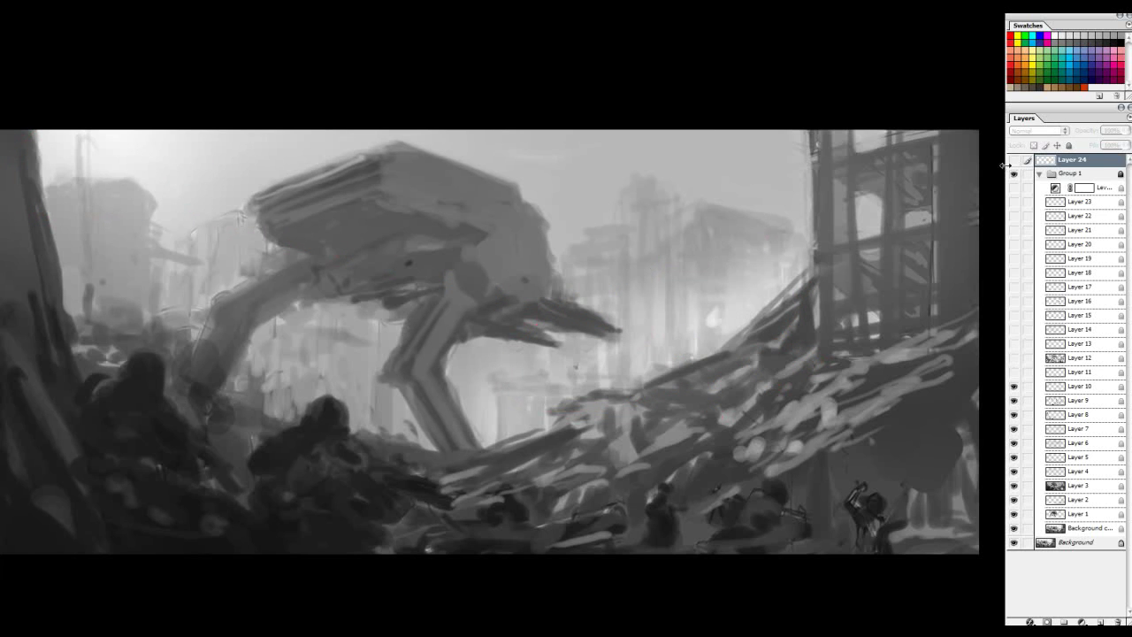
left_click(1015, 160)
mouse_move(1075, 160)
left_mouse_down()
mouse_move(1073, 522)
mouse_move(1118, 621)
left_mouse_up()
left_click(1100, 621)
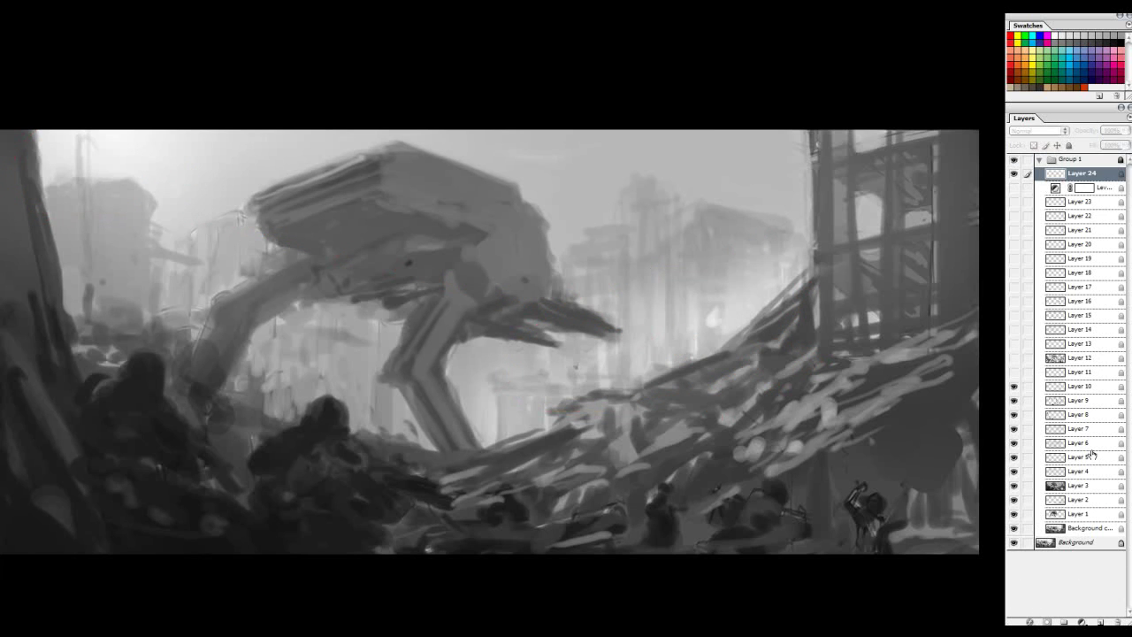
left_click_drag(1083, 175, 1079, 156)
mouse_move(403, 143)
left_mouse_down()
mouse_move(196, 344)
mouse_move(641, 463)
mouse_move(829, 341)
mouse_move(906, 359)
left_mouse_up()
mouse_move(836, 301)
left_mouse_down()
mouse_move(670, 391)
mouse_move(613, 449)
left_mouse_up()
key("ctrl+alt+z")
key("ctrl+alt+z")
- Draw red arrows pointing diagonally down from the background glow onto the edge of the rubble slope
left_click_drag(508, 314, 603, 371)
left_click_drag(590, 358, 590, 378)
left_click_drag(624, 298, 706, 357)
left_click_drag(695, 344, 697, 363)
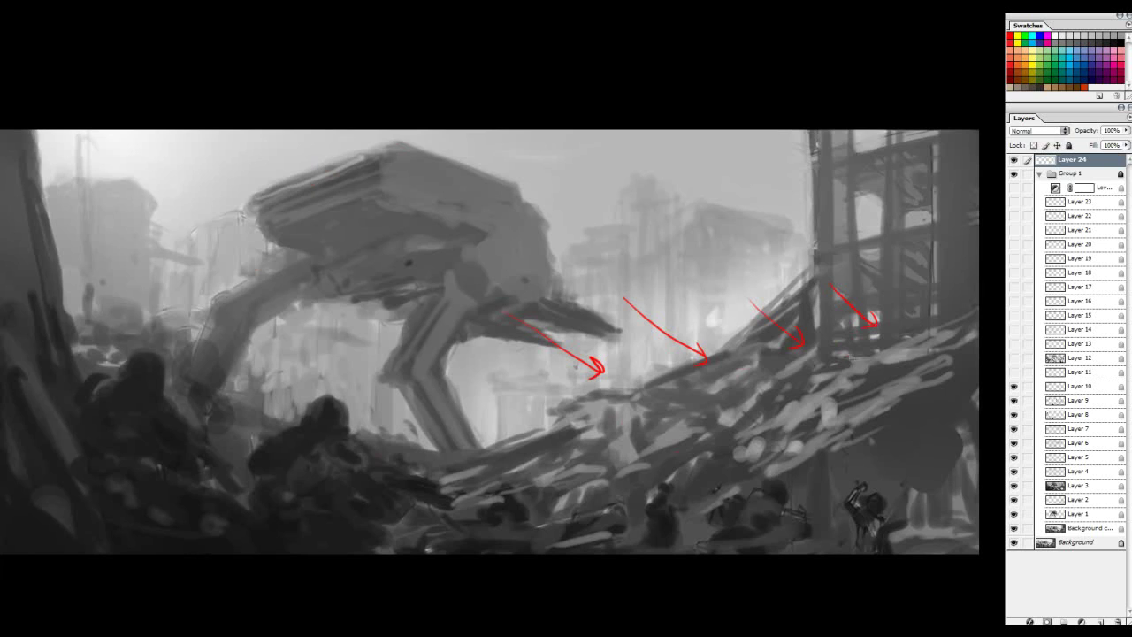
left_click_drag(104, 138, 292, 531)
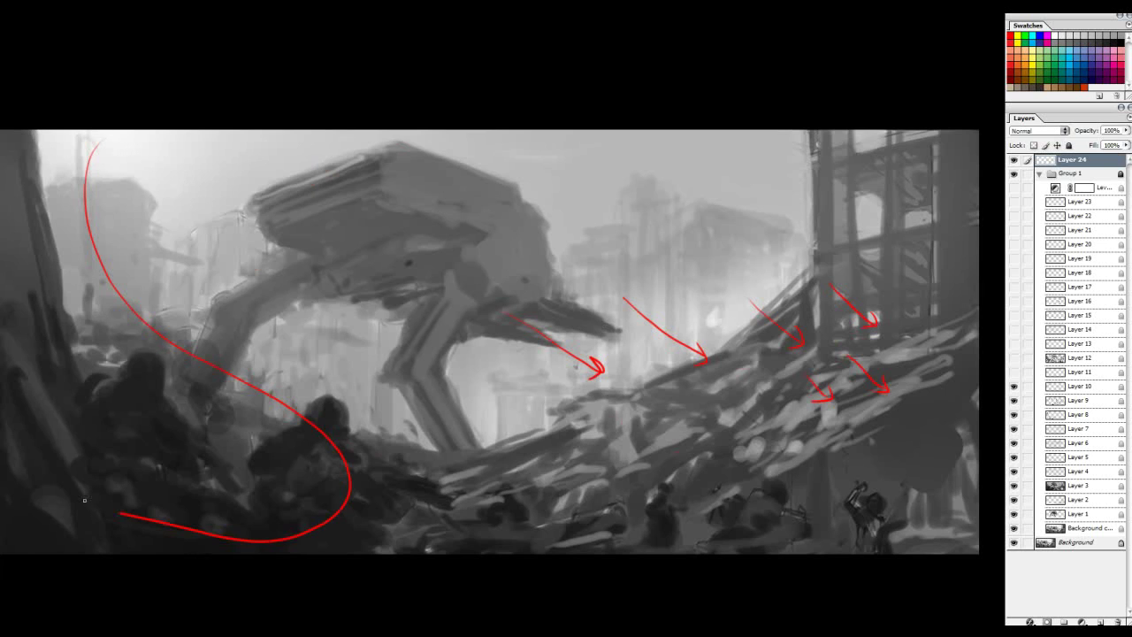
key("ctrl+alt+z")
left_click_drag(108, 133, 57, 182)
key("ctrl+alt+z")
- Hide the annotation layer, preview Layer 12, and make Layer 11 active and visible
left_click(1013, 159)
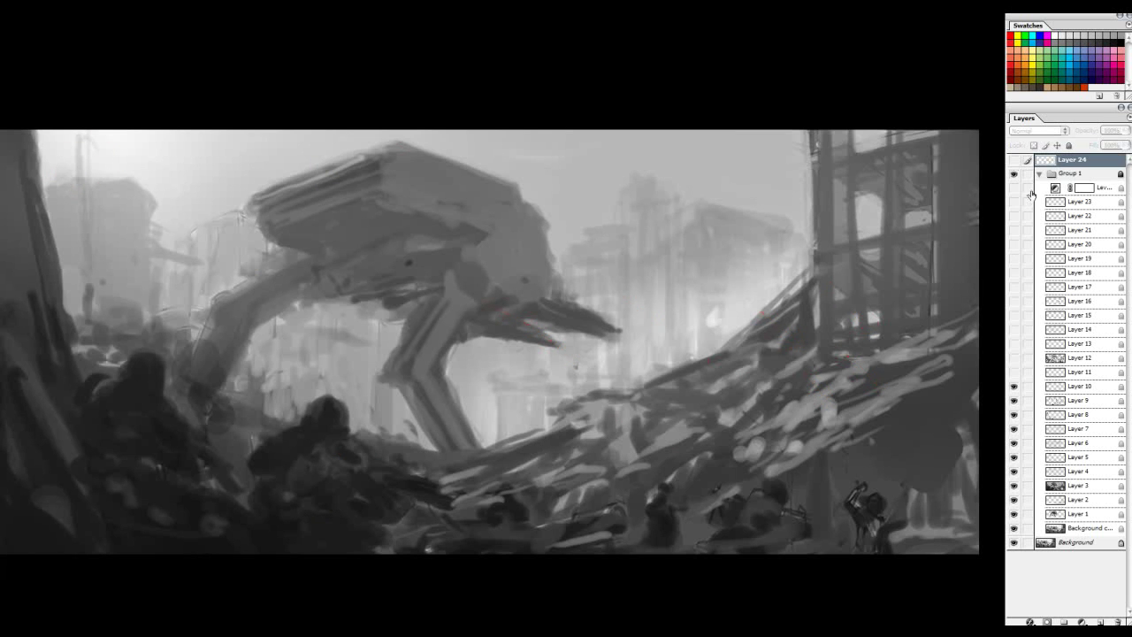
left_click(1013, 359)
left_click(1012, 358)
left_click(1013, 358)
left_click(1012, 358)
left_click(1071, 371)
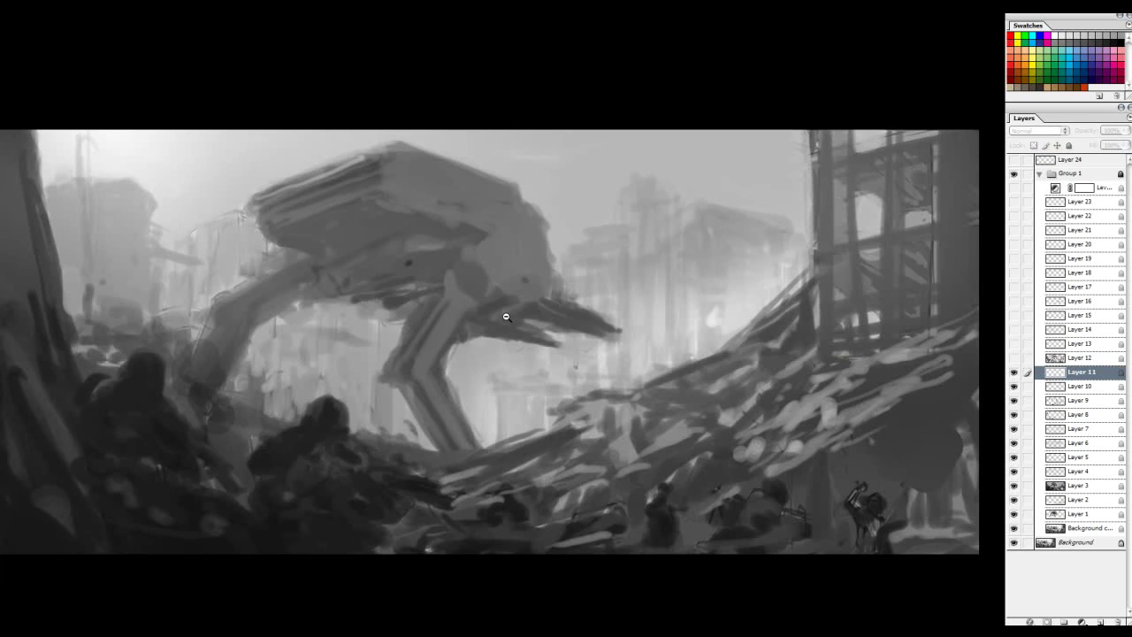
- Turn on Layer 12 to bring in the detailed walker, soldiers and domed building
left_click(507, 317, "alt")
left_click(507, 316, "alt")
left_click(522, 305, "alt")
left_click(530, 298, "alt")
left_click(515, 309, "alt")
left_click_drag(514, 308, 505, 313)
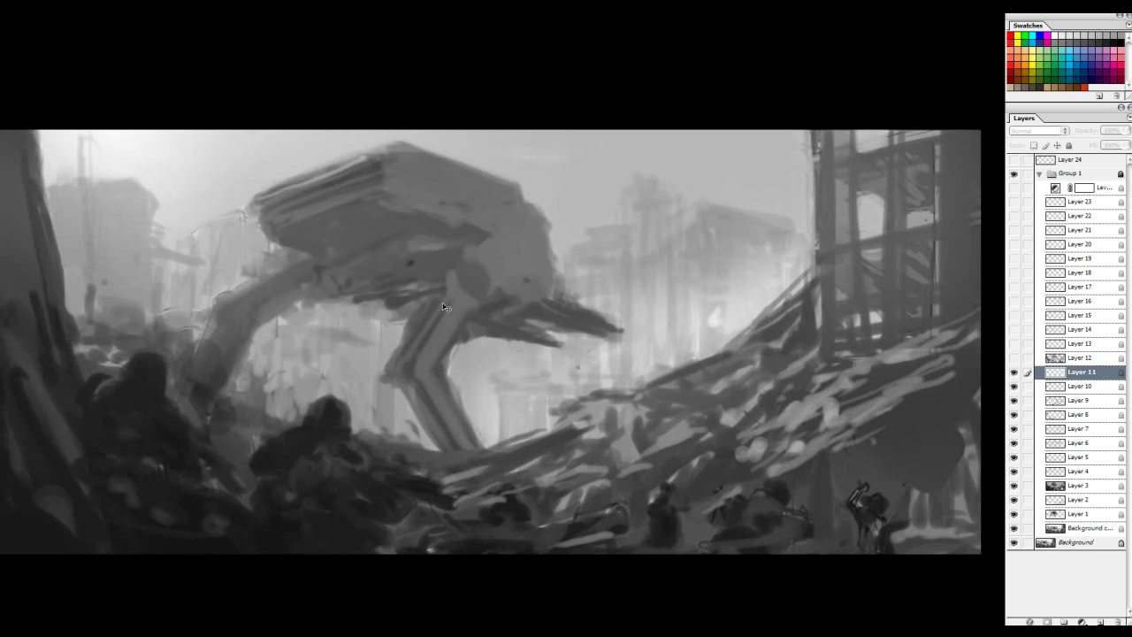
left_click(1014, 357)
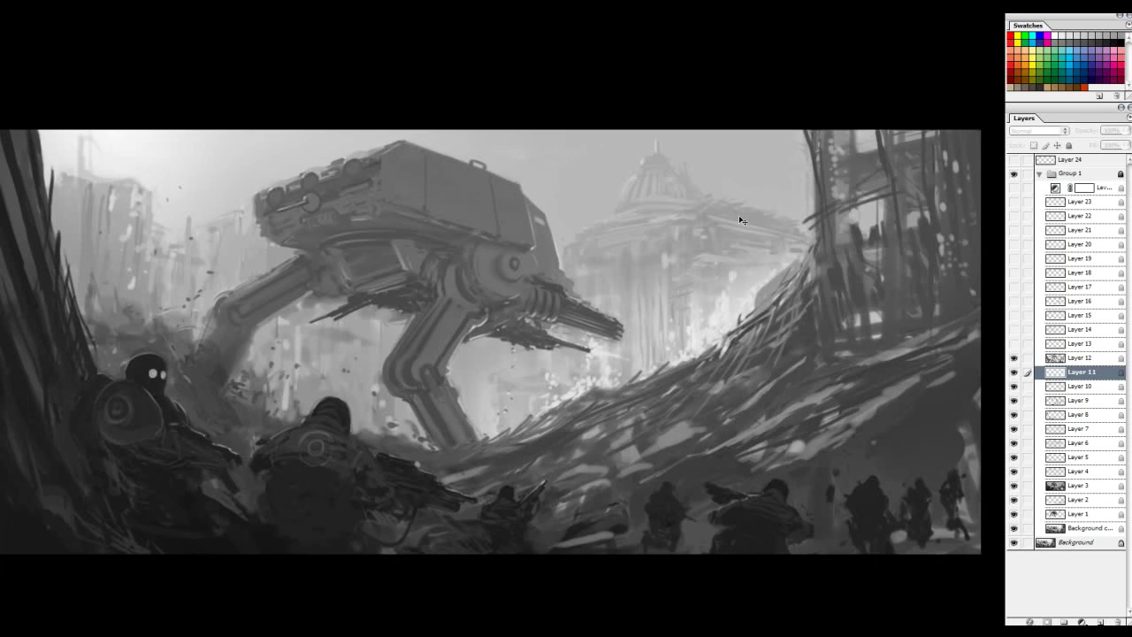
- Show Layer 24's arrows over the detailed painting, and replace that layer with a blank one above Group 1
left_click(1070, 159)
left_click(1014, 159)
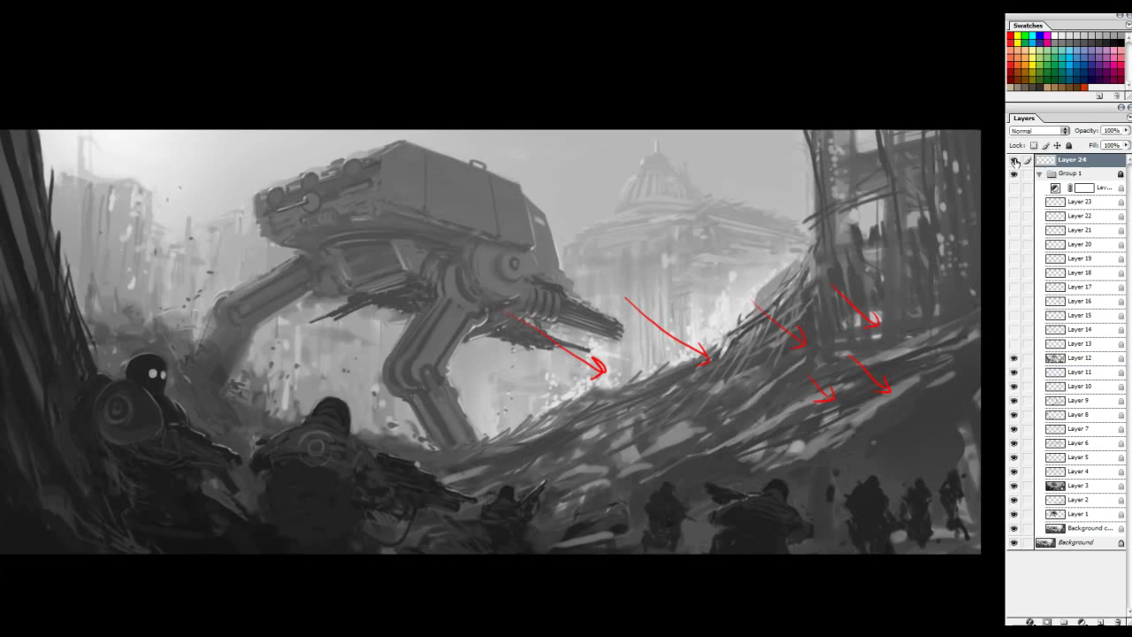
left_click_drag(1100, 608, 1118, 621)
left_click(1100, 622)
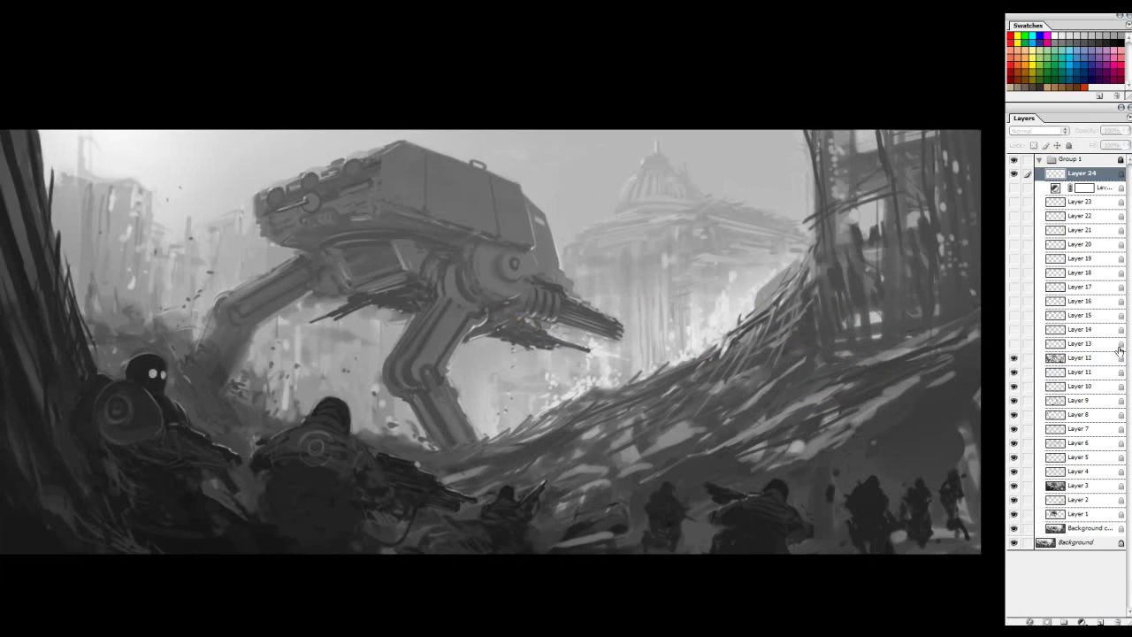
left_click_drag(1092, 174, 1099, 157)
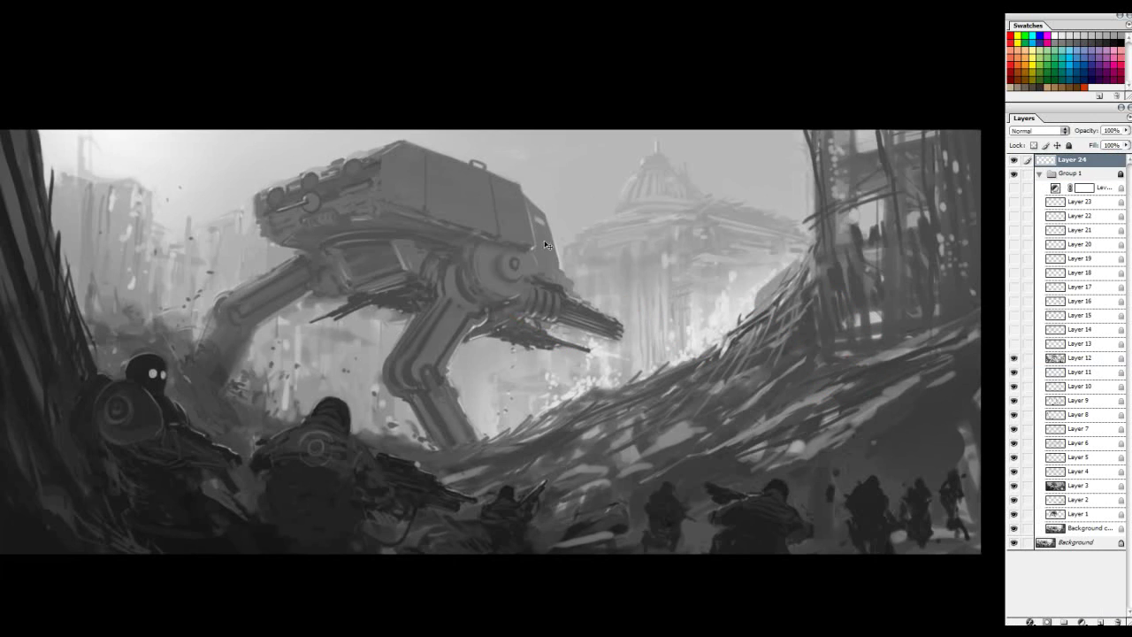
- Compare the overall painting with Layer 12 hidden and shown
left_click(316, 318)
left_click(1013, 359)
left_click(1013, 359)
left_click(1014, 359)
left_click(1013, 359)
- Examine the walker's body, legs and guns up close, with Layer 12 off and on
left_click_drag(758, 316, 624, 293)
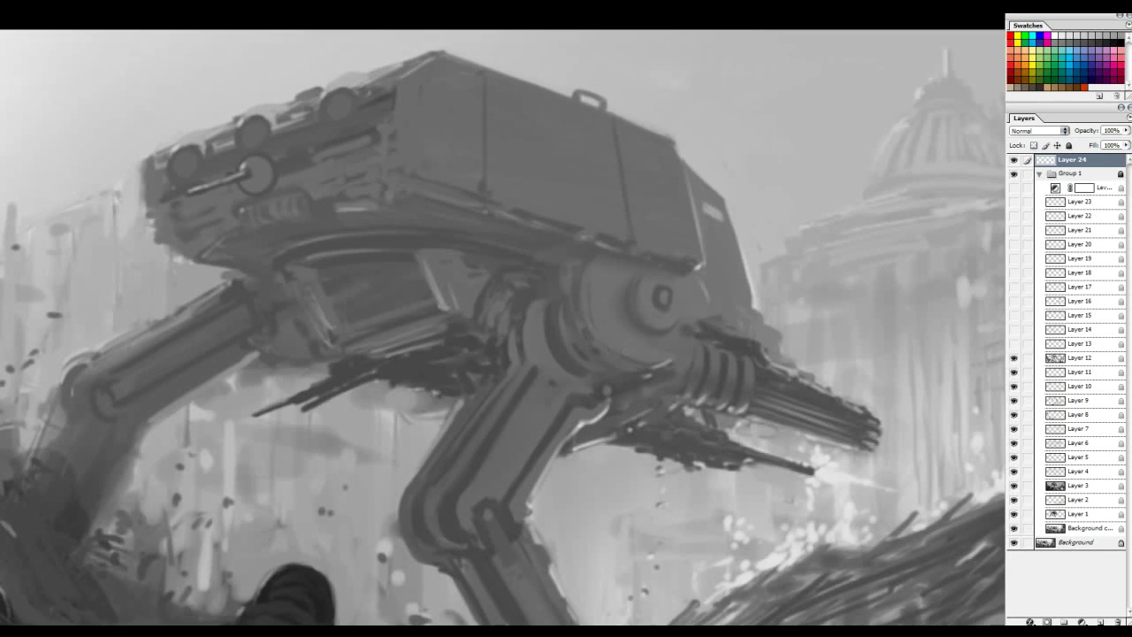
left_click_drag(769, 372, 590, 381)
left_click_drag(747, 287, 718, 272)
left_click_drag(521, 378, 601, 318)
left_click_drag(371, 347, 539, 278)
left_click_drag(495, 208, 724, 318)
left_click(1014, 359)
left_click(1013, 359)
- Examine the foreground soldiers up close, comparing them with Layer 12 off and on
left_click_drag(496, 578, 541, 290)
left_click_drag(394, 202, 319, 204)
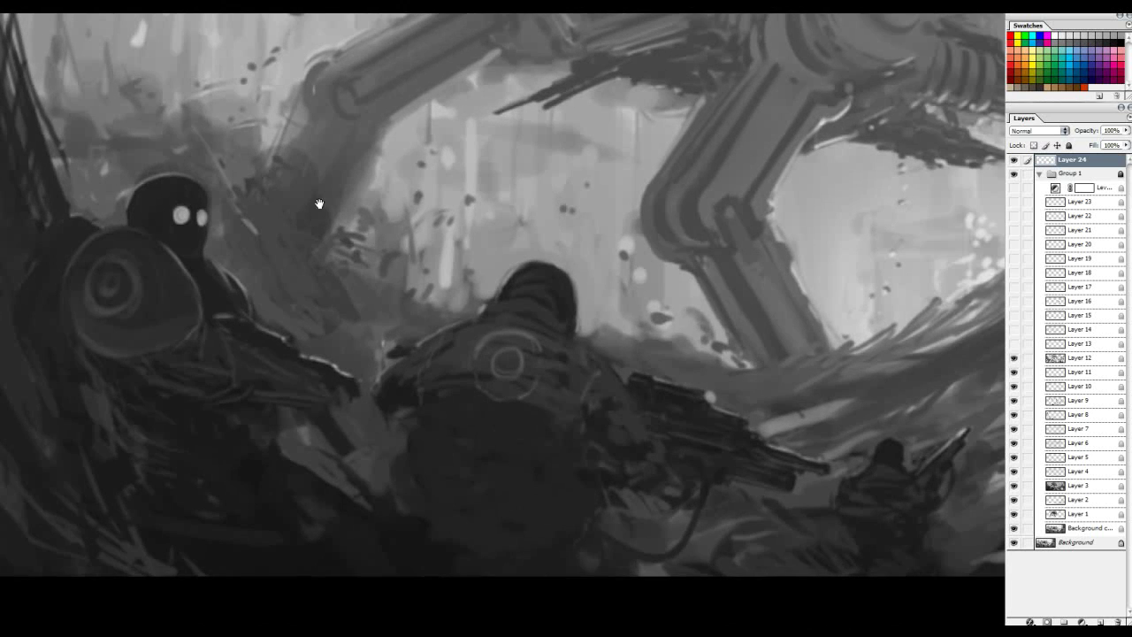
left_click(1013, 358)
left_click(1013, 357)
- Draw red direction arrows above the central hooded soldier and the small gunner beside him
mouse_move(555, 257)
left_mouse_down()
mouse_move(547, 277)
mouse_move(558, 242)
left_mouse_up()
left_click_drag(549, 251, 566, 257)
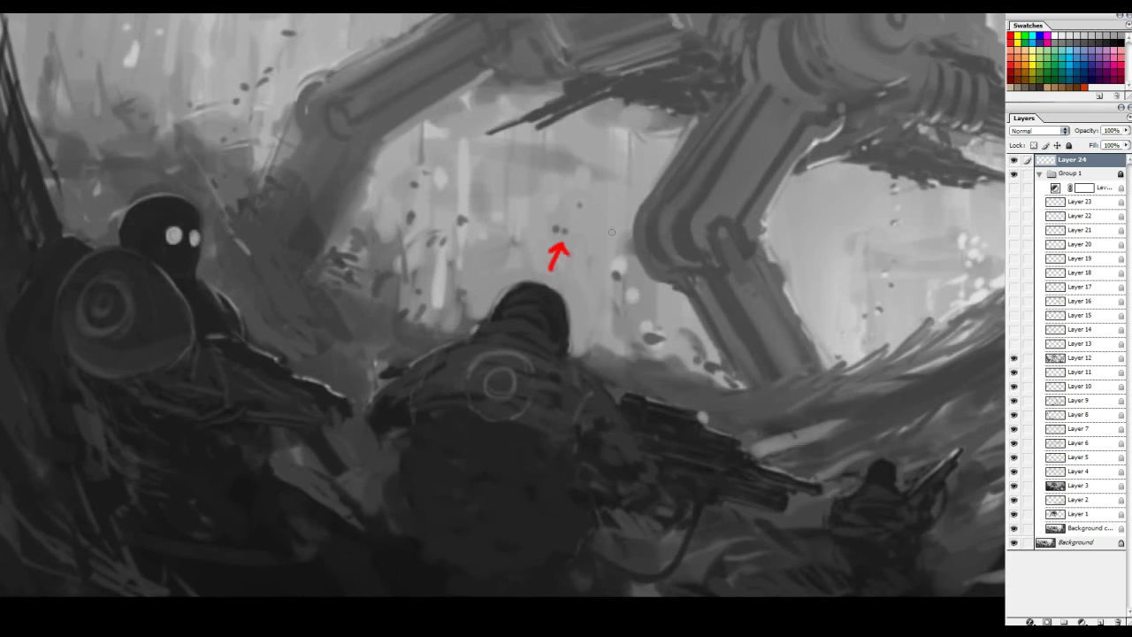
left_click_drag(925, 286, 612, 265)
left_click_drag(541, 387, 559, 390)
left_click_drag(818, 293, 548, 258)
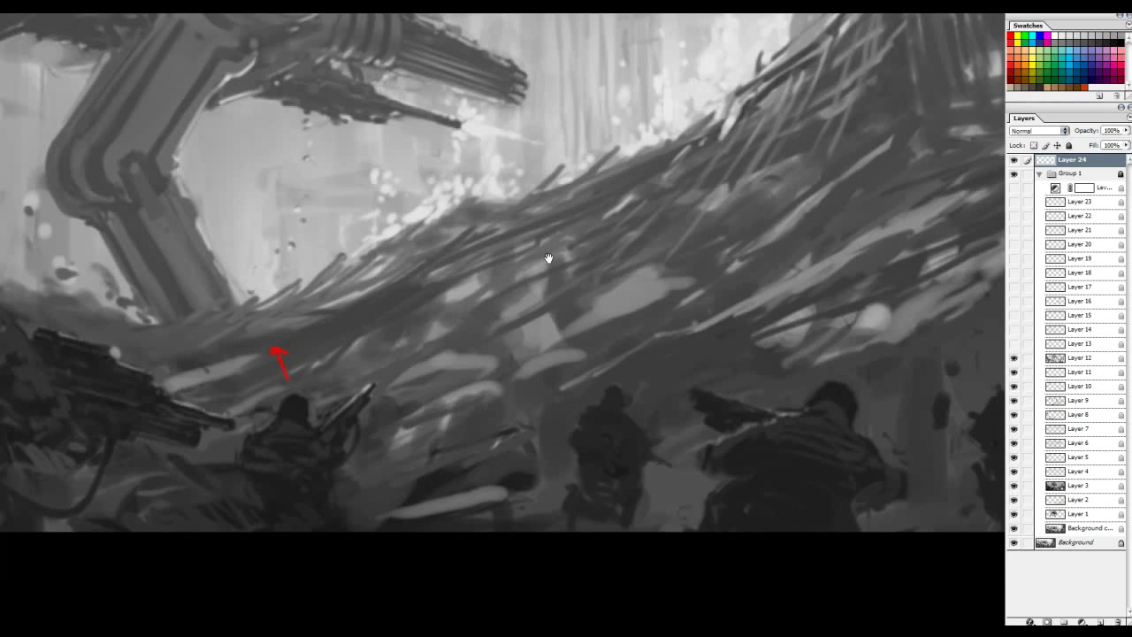
- Draw red direction arrows above the soldiers in front of the rubble slope on the painting's right side
mouse_move(746, 360)
left_mouse_down()
mouse_move(741, 374)
mouse_move(680, 373)
left_mouse_up()
left_click_drag(996, 368, 725, 320)
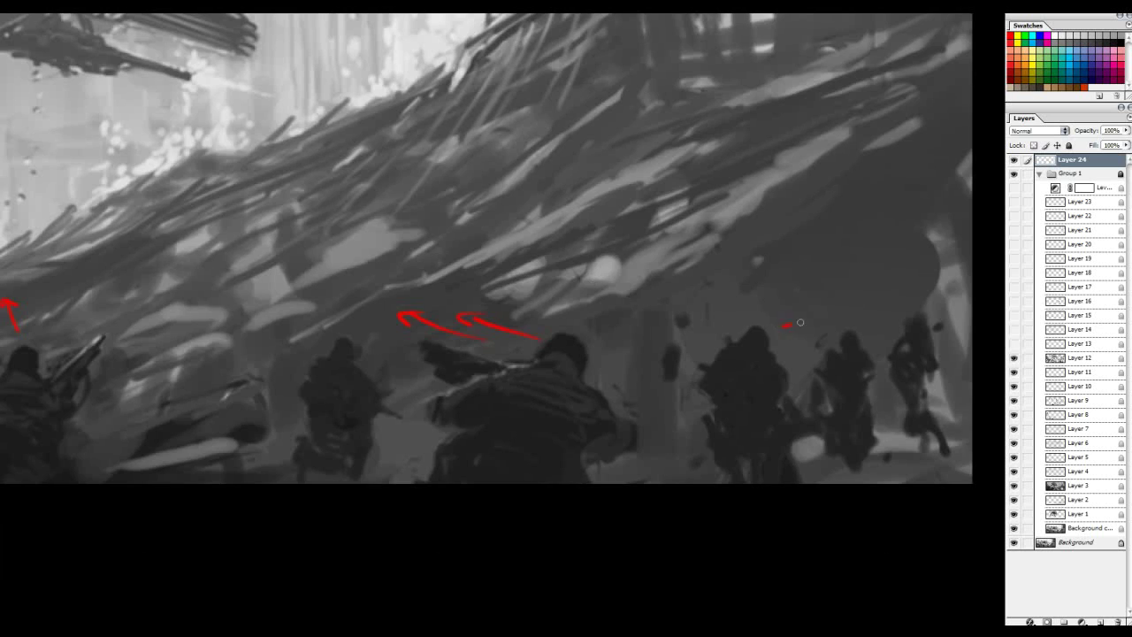
left_click_drag(556, 285, 730, 300)
mouse_move(505, 346)
left_mouse_down()
mouse_move(449, 331)
mouse_move(459, 342)
left_mouse_up()
- Mark the masked soldier's line of sight at the painting's left with red arrows from his eyes
left_click_drag(287, 250, 743, 298)
left_click_drag(432, 231, 714, 290)
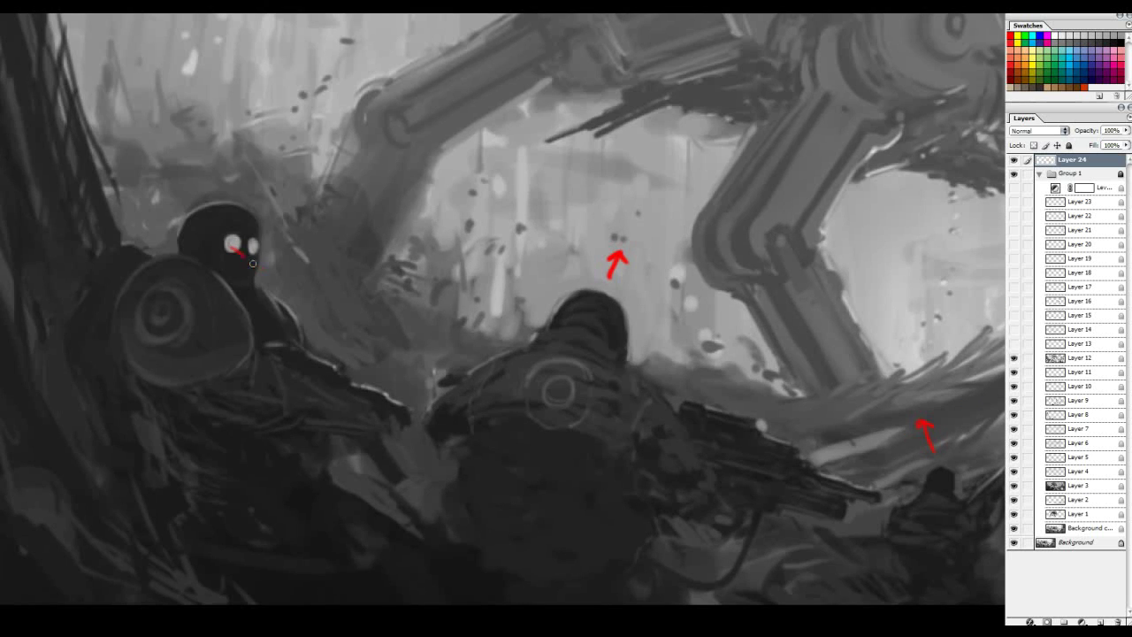
left_click_drag(275, 254, 311, 270)
left_click_drag(387, 443, 555, 306)
left_click_drag(948, 255, 97, 511)
left_click_drag(551, 243, 521, 248)
left_click_drag(775, 294, 721, 312)
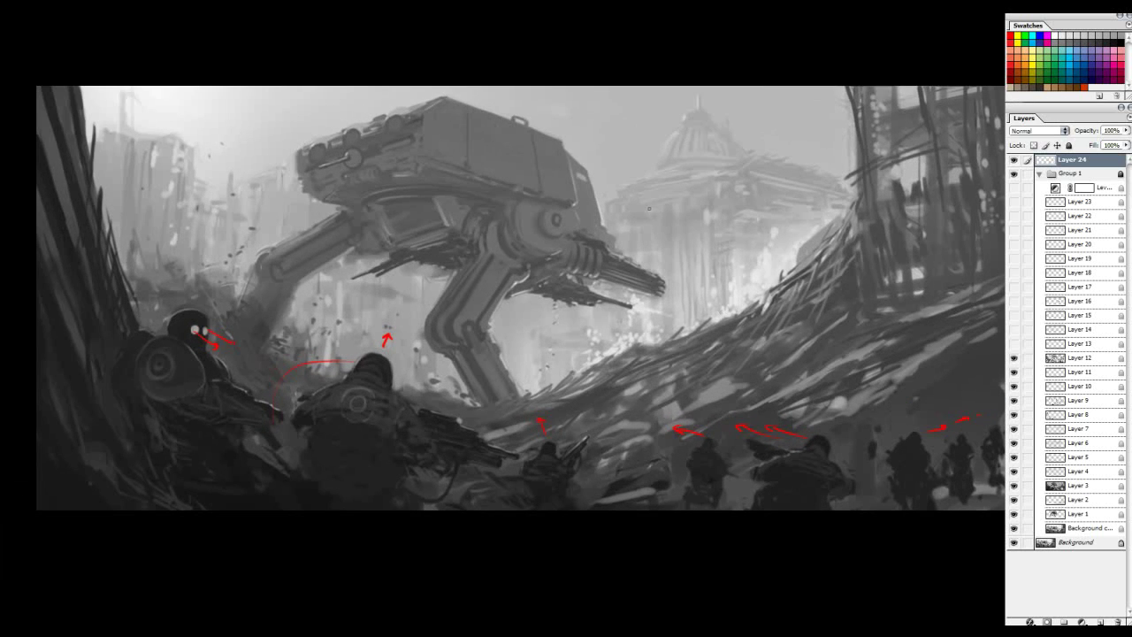
key("e")
left_click_drag(346, 358, 288, 425)
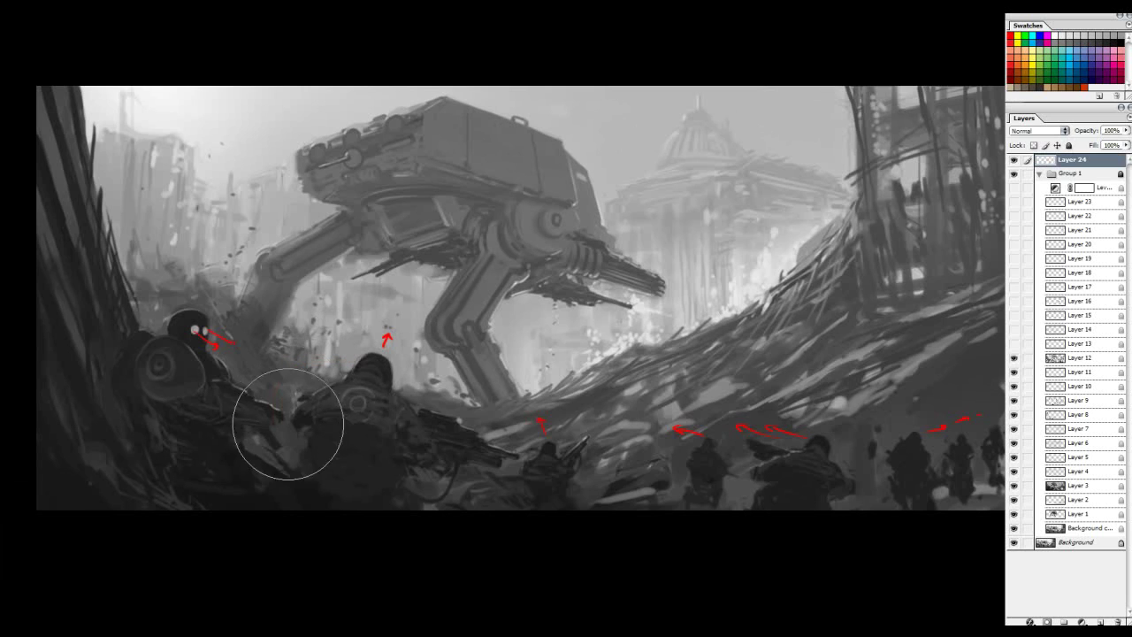
left_click_drag(522, 256, 527, 259)
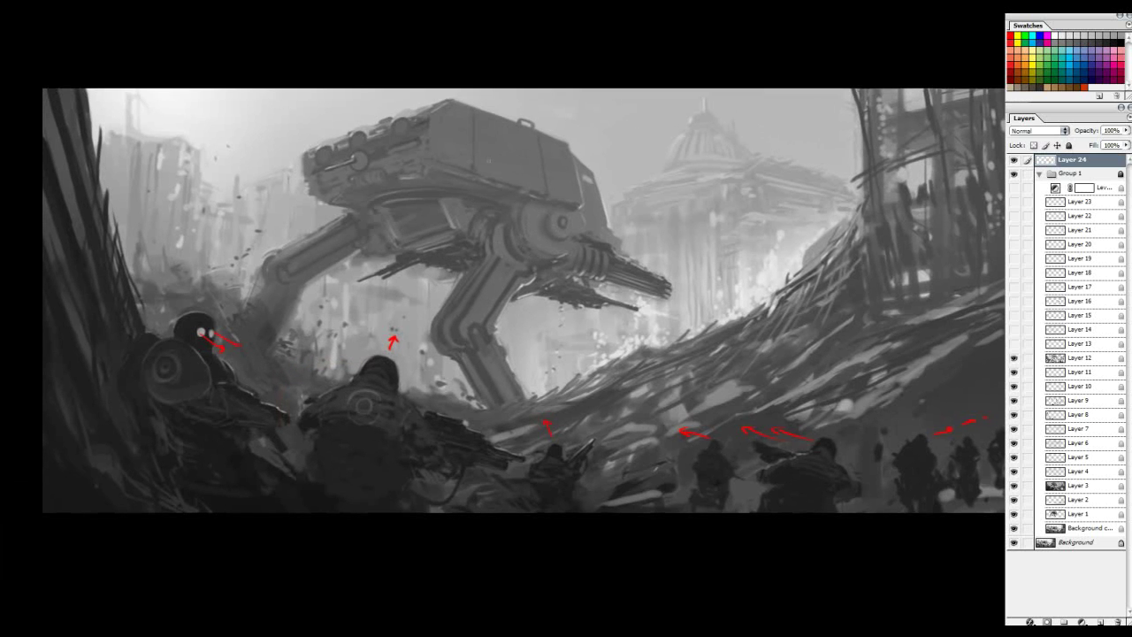
left_click_drag(500, 139, 494, 104)
key("ctrl+z")
left_click_drag(840, 383, 815, 375)
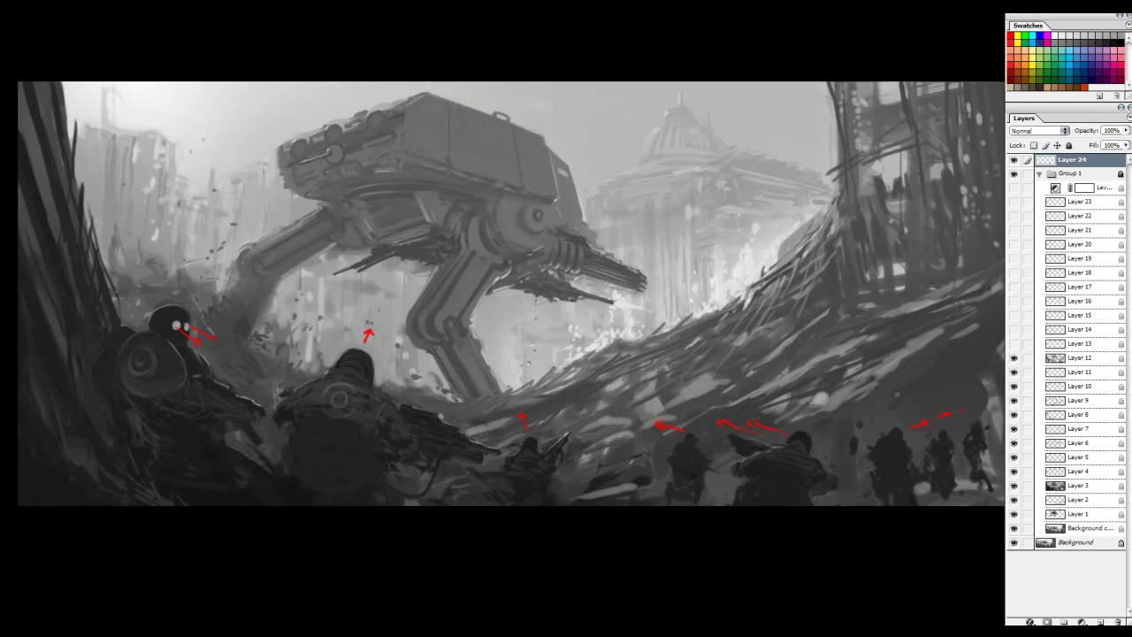
left_click_drag(364, 167, 525, 241)
key("ctrl+z")
left_click_drag(559, 283, 657, 309)
key("ctrl+z")
- Draw parallel red arrows along the walker's gun barrels, following their firing direction toward the rubble slope
left_click_drag(587, 240, 656, 265)
left_click_drag(500, 289, 587, 313)
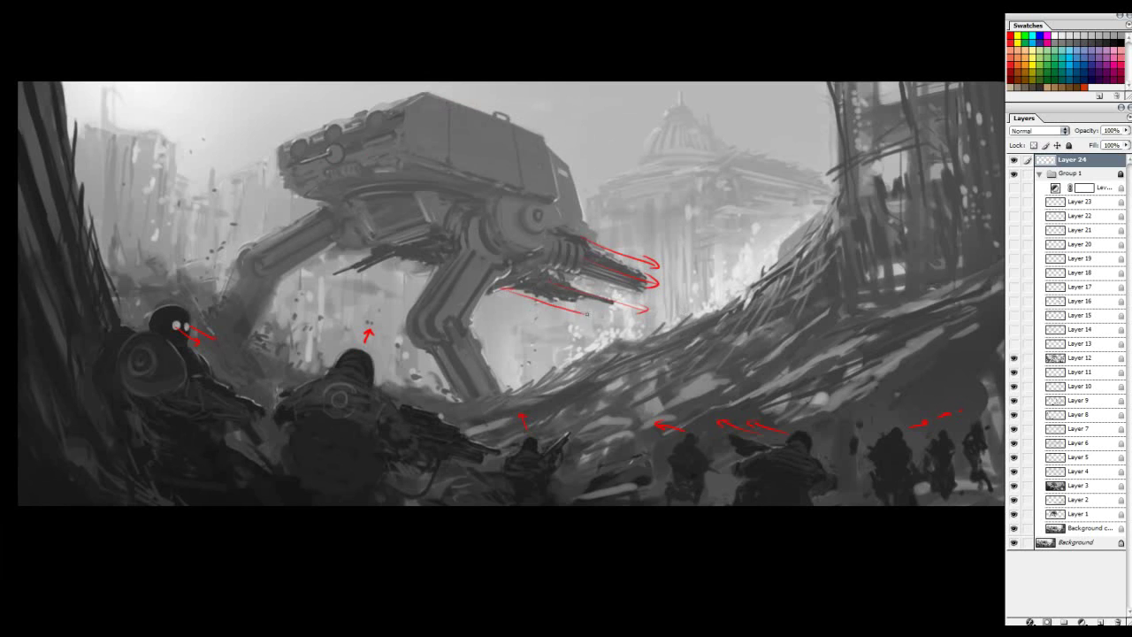
left_click_drag(518, 310, 576, 326)
- Draw red arrows running down the dark leaning structure at the painting's left edge and its base
left_click_drag(474, 274, 529, 288)
left_click_drag(143, 151, 155, 217)
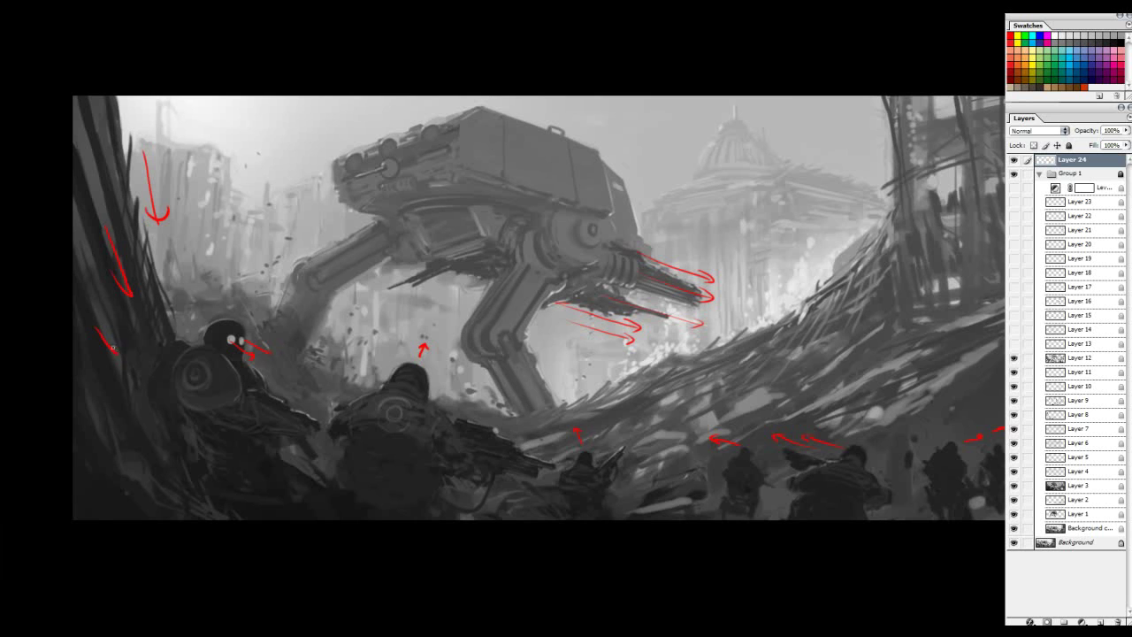
left_click(138, 406, "ctrl")
left_click(180, 392, "ctrl")
mouse_move(182, 372)
left_mouse_down()
mouse_move(302, 272)
mouse_move(303, 295)
left_mouse_up()
left_click(303, 273, "alt")
key("ctrl+0")
mouse_move(337, 335)
left_mouse_down()
mouse_move(375, 378)
mouse_move(355, 387)
left_mouse_up()
left_click_drag(277, 356, 320, 405)
mouse_move(366, 447)
left_mouse_down()
mouse_move(417, 491)
mouse_move(366, 495)
left_mouse_up()
mouse_move(325, 272)
left_mouse_down()
mouse_move(355, 330)
mouse_move(425, 401)
left_mouse_up()
- Draw red flow arrows across the masked soldier's body and weapon and the dark ground beneath him
mouse_move(467, 352)
left_mouse_down()
mouse_move(619, 389)
mouse_move(607, 397)
left_mouse_up()
left_click_drag(674, 389, 611, 358)
left_click_drag(461, 400, 524, 445)
left_click_drag(435, 459, 505, 496)
mouse_move(601, 448)
left_mouse_down()
mouse_move(485, 448)
mouse_move(600, 486)
mouse_move(560, 499)
left_mouse_up()
left_click_drag(482, 385, 577, 421)
left_click_drag(635, 380, 581, 385)
- Continue the red flow arrows across the central hooded soldier and along his rifle
left_click_drag(566, 379, 647, 411)
mouse_move(647, 410)
left_mouse_down()
mouse_move(589, 407)
mouse_move(697, 408)
left_mouse_up()
left_click_drag(708, 411, 773, 431)
left_click_drag(856, 432, 922, 459)
mouse_move(484, 336)
left_mouse_down()
mouse_move(530, 353)
mouse_move(520, 357)
left_mouse_up()
mouse_move(481, 348)
left_mouse_down()
mouse_move(571, 372)
mouse_move(518, 386)
left_mouse_up()
left_click_drag(452, 267, 434, 295)
- Try to draw one sweeping red curve from the left structure through the soldiers to the rifle's tip
key("ctrl+minus")
key("ctrl+minus")
left_click_drag(433, 218, 484, 240)
mouse_move(137, 104)
left_mouse_down()
mouse_move(221, 294)
mouse_move(530, 471)
left_mouse_up()
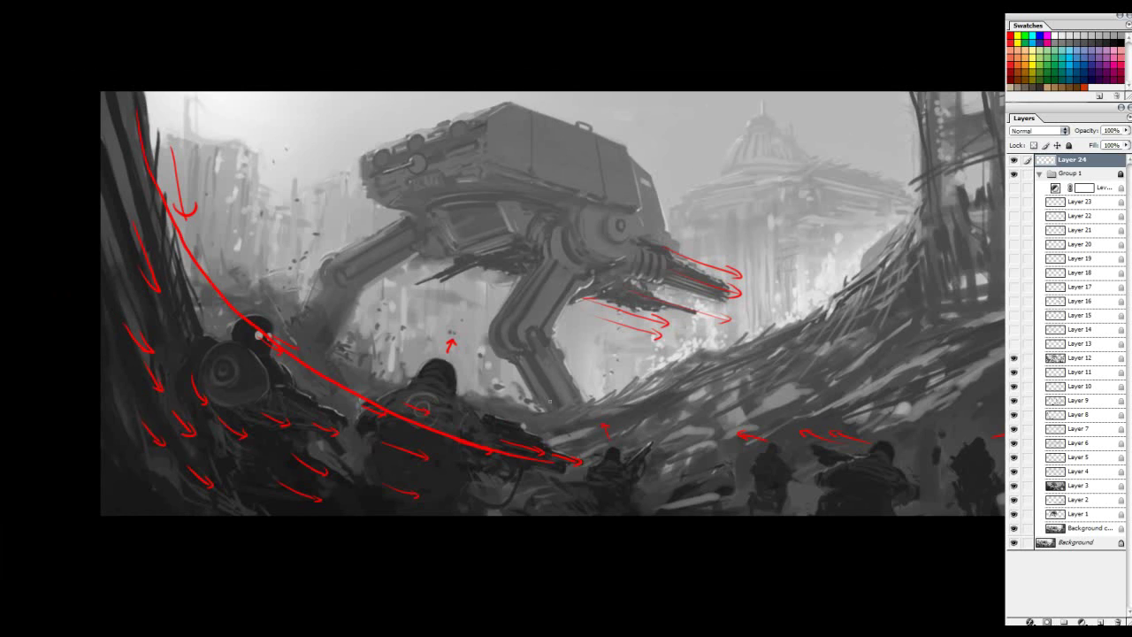
key("ctrl+z")
left_click_drag(237, 322, 528, 471)
key("ctrl+z")
- Draw red arrows running down the upper part of the rubble slope toward the painting's centre
left_click_drag(371, 217, 1004, 510, "ctrl")
left_click_drag(661, 308, 519, 311)
mouse_move(570, 193)
left_mouse_down()
mouse_move(553, 298)
mouse_move(531, 355)
left_mouse_up()
left_click_drag(498, 317, 458, 391)
left_click_drag(469, 402, 540, 341)
mouse_move(484, 313)
left_mouse_down()
mouse_move(428, 378)
mouse_move(521, 351)
left_mouse_up()
left_click_drag(466, 332, 421, 375)
left_click_drag(564, 289, 437, 362)
mouse_move(532, 330)
left_mouse_down()
mouse_move(505, 405)
mouse_move(476, 409)
left_mouse_up()
mouse_move(552, 333)
left_mouse_down()
mouse_move(507, 406)
mouse_move(537, 390)
left_mouse_up()
left_click_drag(668, 200, 569, 332)
left_click_drag(569, 411, 573, 404)
left_click_drag(573, 380, 538, 449)
- Draw downward red arrows on the ruined building frame above the rubble slope
left_click_drag(541, 186, 550, 257)
left_click_drag(537, 243, 564, 237)
left_click_drag(647, 214, 653, 278)
left_click_drag(638, 261, 661, 274)
left_click_drag(672, 390, 688, 262)
mouse_move(689, 260)
left_mouse_down()
mouse_move(680, 309)
mouse_move(697, 302)
left_mouse_up()
mouse_move(659, 394)
left_mouse_down()
mouse_move(698, 262)
mouse_move(664, 293)
left_mouse_up()
mouse_move(661, 281)
left_mouse_down()
mouse_move(686, 284)
mouse_move(673, 322)
left_mouse_up()
- Add red arrows descending the lower part of the rubble slope above the soldiers
mouse_move(710, 305)
left_mouse_down()
mouse_move(768, 257)
mouse_move(631, 328)
mouse_move(657, 330)
left_mouse_up()
left_click_drag(657, 330, 717, 281)
mouse_move(637, 313)
left_mouse_down()
mouse_move(594, 335)
mouse_move(622, 339)
left_mouse_up()
left_click_drag(494, 334, 628, 318)
left_click_drag(715, 334, 679, 359)
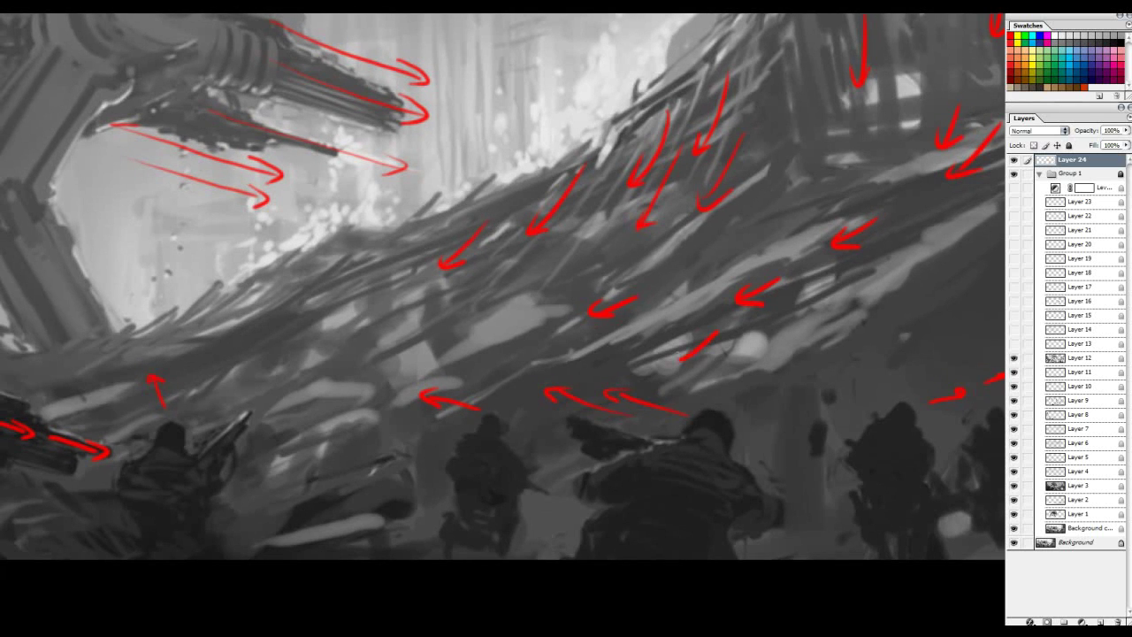
left_click_drag(738, 407, 349, 459)
mouse_move(679, 255)
left_mouse_down()
mouse_move(478, 380)
mouse_move(393, 612)
left_mouse_up()
left_click_drag(733, 271, 659, 281)
key("ctrl+alt+z")
key("ctrl+alt+z")
mouse_move(668, 474)
left_mouse_down()
mouse_move(685, 464)
mouse_move(681, 494)
left_mouse_up()
key("ctrl+alt+z")
- Extend the red arrows along the rubble slope's lower end toward the small gunner
left_click_drag(477, 299, 683, 236)
left_click_drag(594, 308, 745, 386)
mouse_move(627, 347)
left_mouse_down()
mouse_move(761, 265)
mouse_move(602, 257)
left_mouse_up()
left_click_drag(617, 296, 552, 334)
left_click_drag(596, 370, 709, 403)
- Draw a long red arrow from the aiming soldier below the slope up toward the walker
left_click_drag(641, 395, 531, 351)
left_click_drag(530, 351, 576, 357)
mouse_move(548, 356)
left_mouse_down()
mouse_move(634, 354)
mouse_move(523, 363)
left_mouse_up()
mouse_move(570, 302)
left_mouse_down()
mouse_move(478, 343)
mouse_move(593, 346)
left_mouse_up()
mouse_move(610, 258)
left_mouse_down()
mouse_move(538, 315)
mouse_move(362, 380)
mouse_move(424, 385)
left_mouse_up()
key("ctrl+z")
key("ctrl+z")
left_click_drag(412, 449, 452, 458)
key("ctrl+z")
- Draw long upward red arrows from the small gunner toward the walker and review the whole annotated painting
mouse_move(423, 419)
left_mouse_down()
mouse_move(369, 295)
mouse_move(374, 267)
left_mouse_up()
left_click_drag(368, 299, 394, 288)
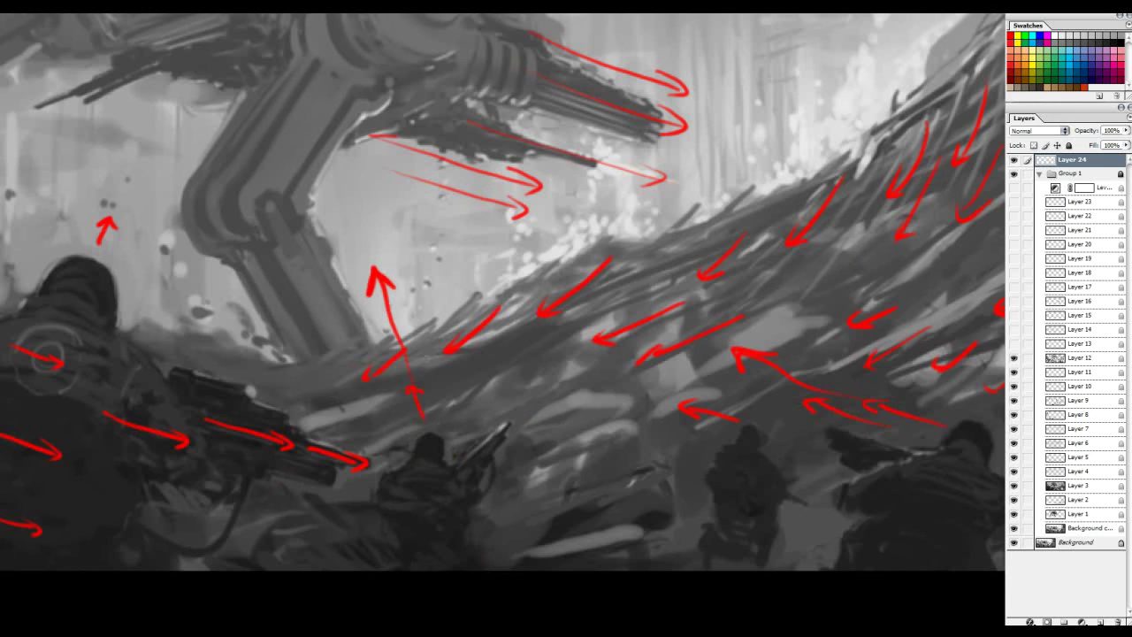
left_click_drag(353, 362, 378, 357)
left_click_drag(457, 428, 413, 312)
left_click_drag(407, 331, 432, 331)
key("ctrl+minus")
key("ctrl+minus")
key("ctrl+minus")
left_click_drag(630, 250, 557, 249)
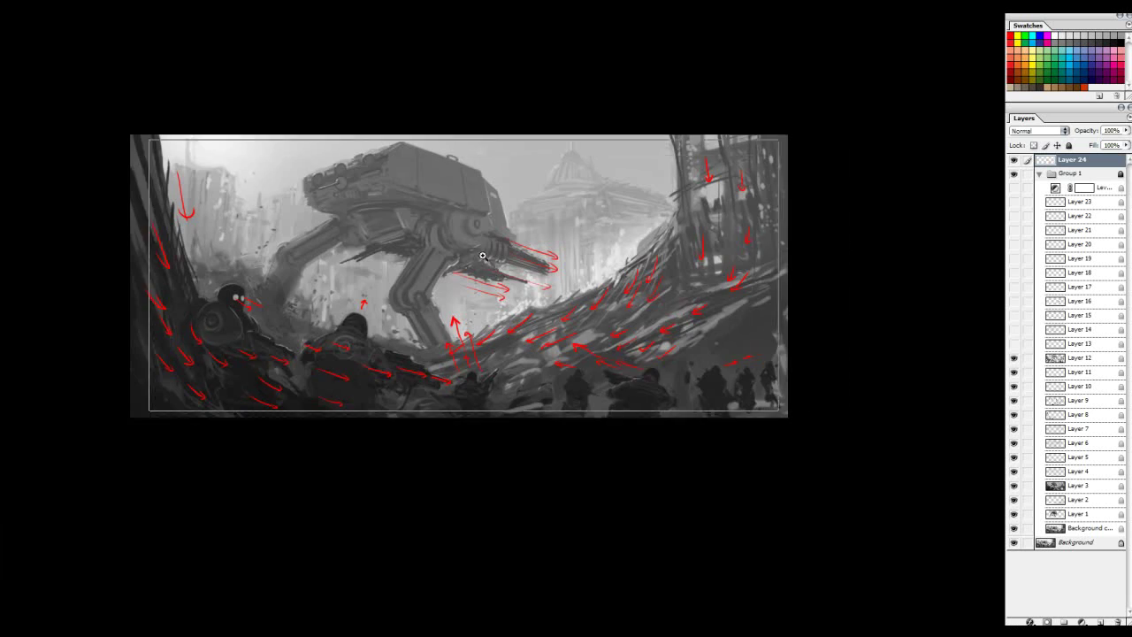
key("ctrl+plus")
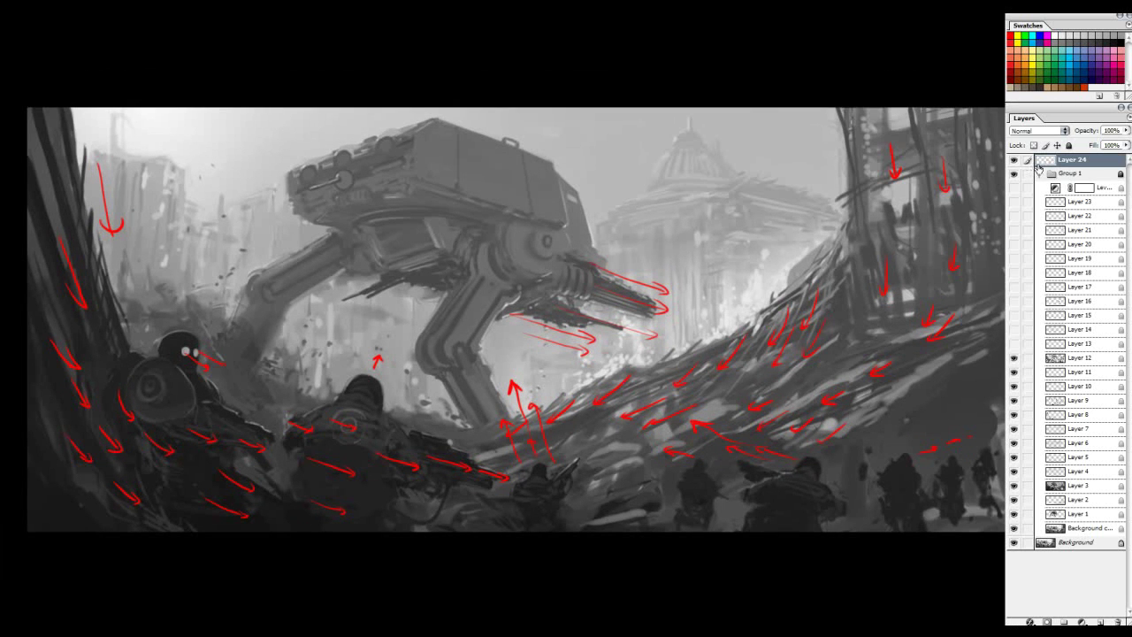
- Delete the red annotation layer and make a new empty layer above Group 1 the active one
left_click_drag(1061, 161, 1116, 621)
left_click(1100, 622)
left_click(1074, 358)
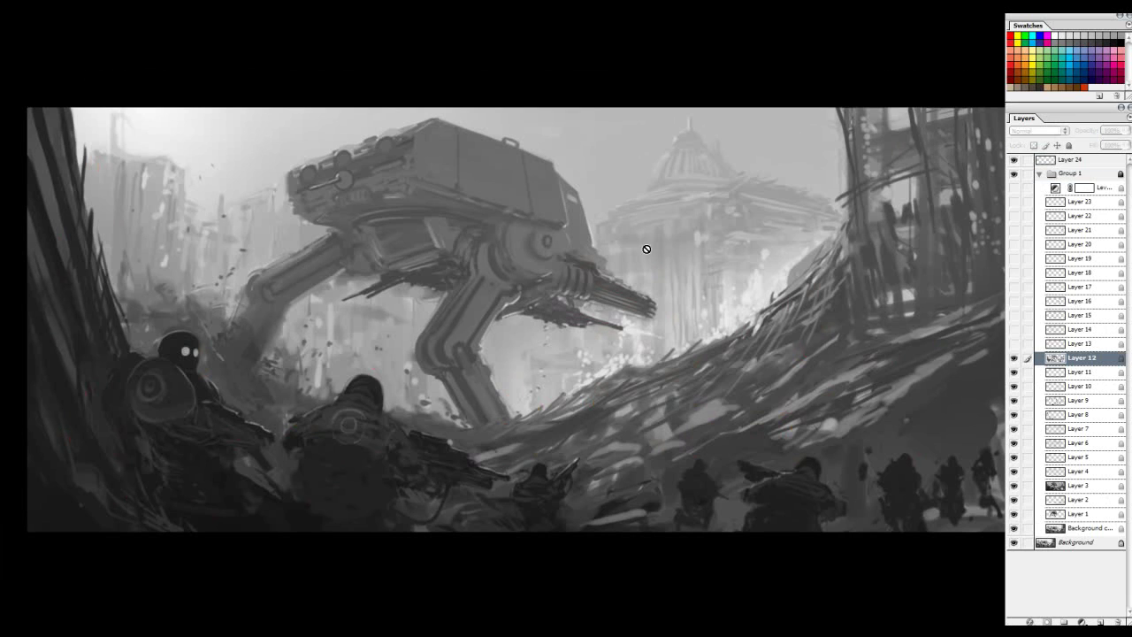
left_click(1074, 162)
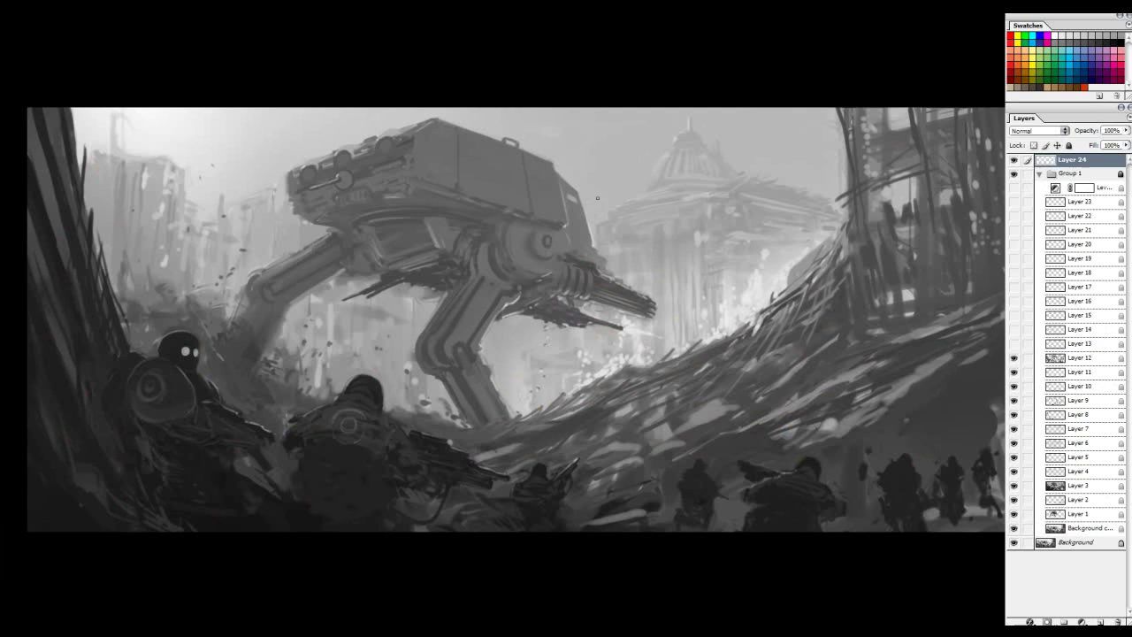
- Turn on Layer 13, comparing the whole painting with the layer hidden and shown
left_click(1014, 346)
left_click(1014, 345)
left_click(1014, 346)
left_click(1014, 344)
left_click(1014, 344)
left_click(1014, 344)
left_click(1011, 345)
left_click(1012, 346)
- Examine the masked and hooded soldiers up close, comparing them with Layer 13 off and on
left_click_drag(26, 202, 649, 494)
left_click_drag(416, 321, 639, 281)
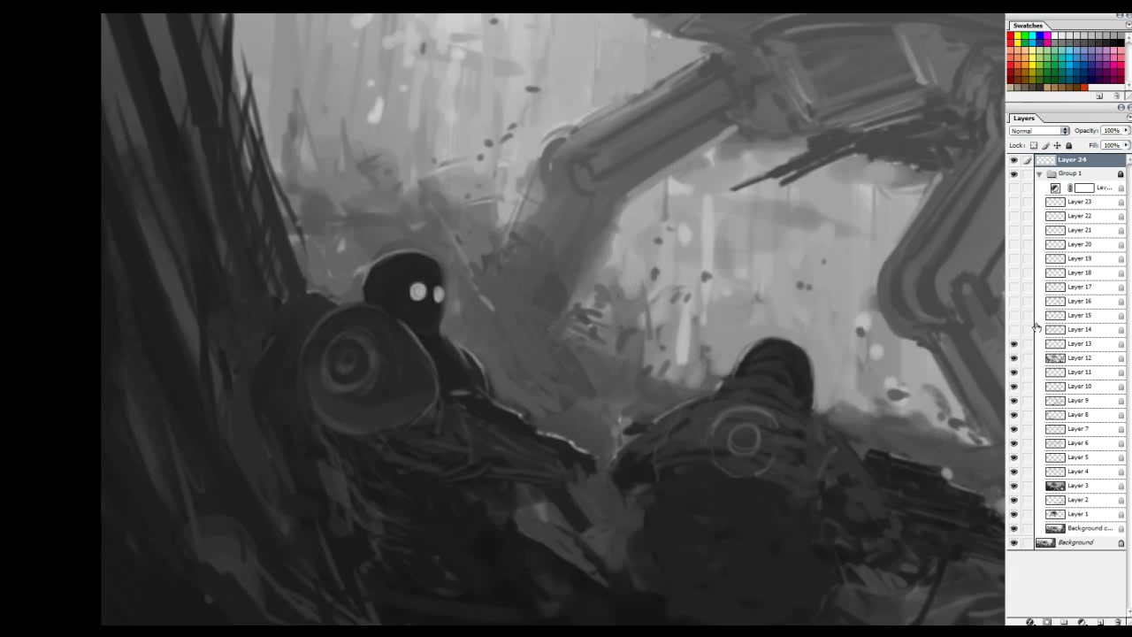
left_click(1014, 344)
left_click(1014, 344)
left_click(1014, 344)
left_click(1014, 344)
left_click(1014, 344)
left_click(1013, 344)
left_click(1013, 344)
left_click(1014, 344)
left_click(1013, 344)
left_click(1013, 344)
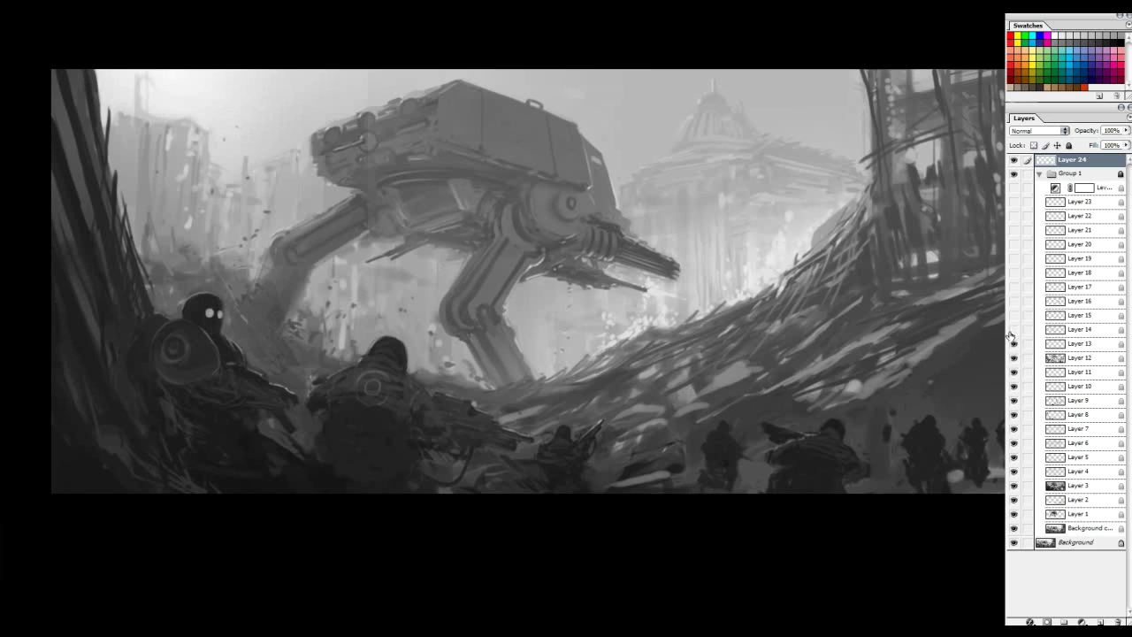
- Compare the walker's legs and the surrounding haze with Layer 14 on and off
left_click(1011, 336)
left_click(1011, 336)
left_click(1011, 329)
left_click(1011, 329)
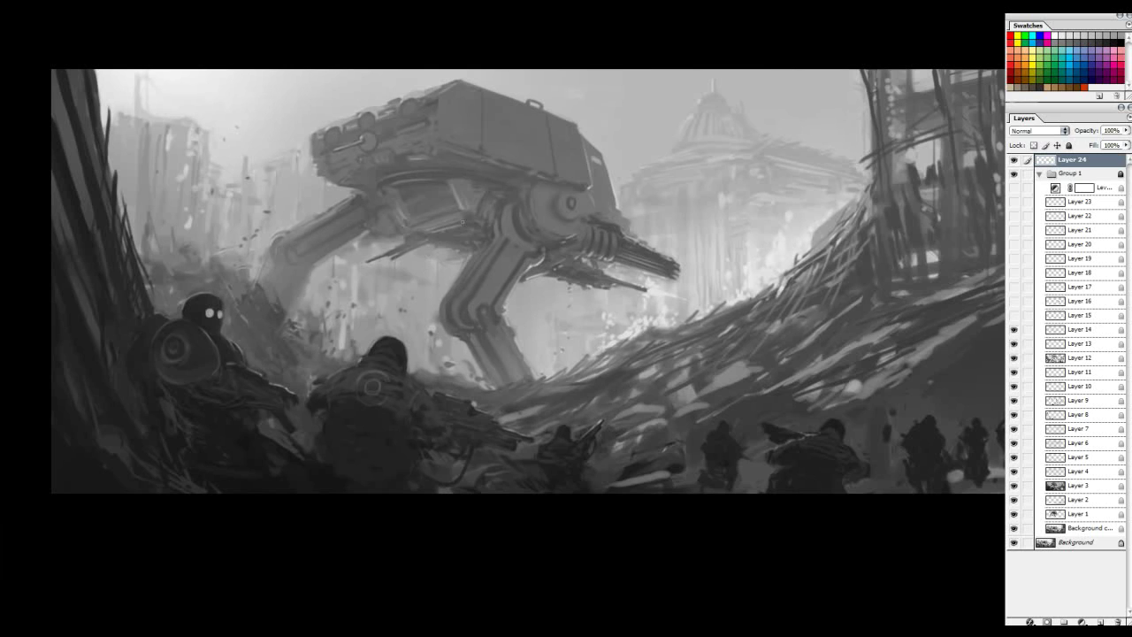
left_click(1012, 330)
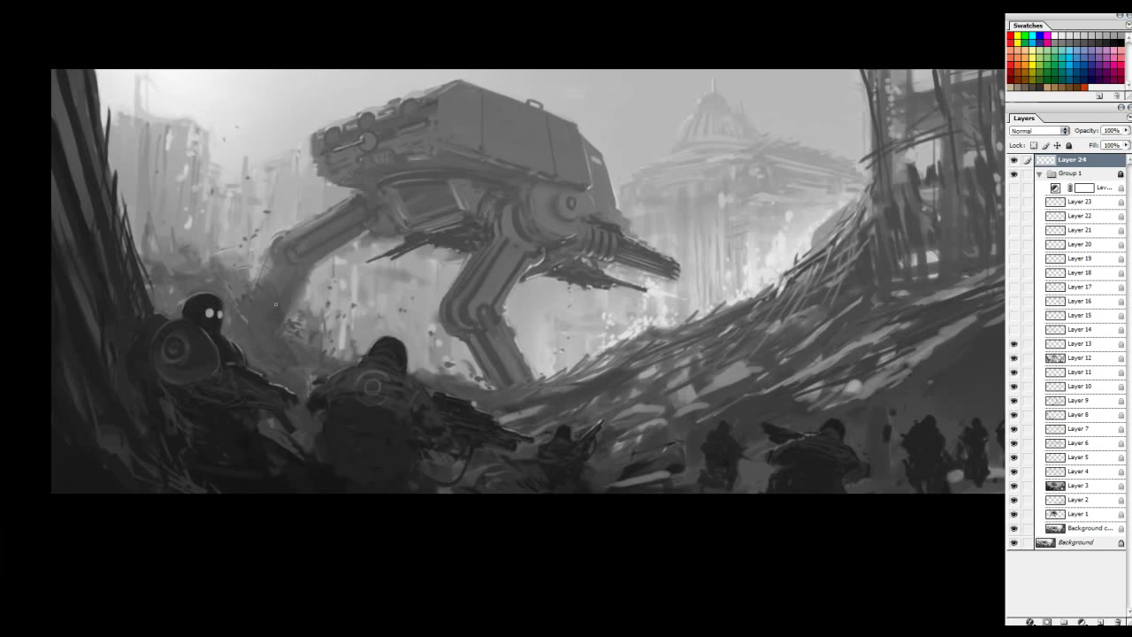
- Try red strokes over the walker's far leg and the ground in front of it
left_click_drag(307, 270, 287, 317)
key("ctrl+z")
mouse_move(308, 270)
left_mouse_down()
mouse_move(230, 291)
mouse_move(353, 359)
left_mouse_up()
key("ctrl+alt+z")
key("ctrl+alt+z")
key("ctrl+alt+z")
- Show Layer 14 again, checking its effect on the walker and the haze
left_click(1013, 331)
left_click(1013, 333)
left_click(1012, 332)
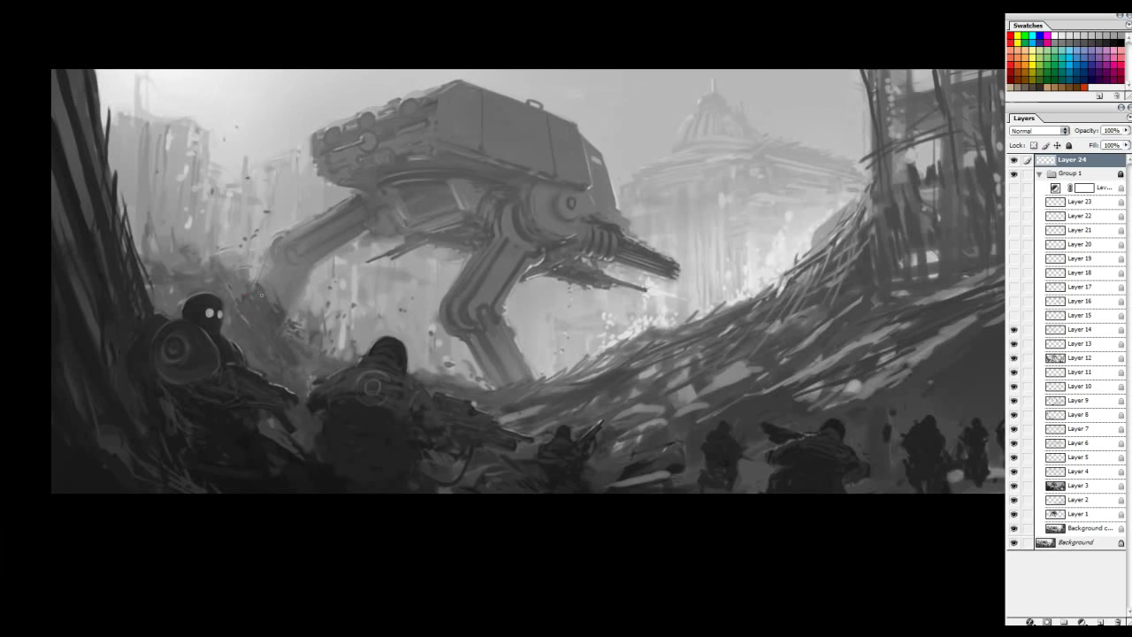
left_click_drag(274, 330, 274, 283)
key("Delete")
left_click_drag(290, 350, 320, 371)
left_click_drag(179, 384, 290, 353)
key("ctrl+z")
- Turn on Layer 15, comparing the background beneath the walker with the layer hidden and shown
left_click(1013, 315)
left_click(1014, 315)
left_click(1014, 316)
left_click(1051, 316)
left_click(1013, 316)
left_click(1014, 317)
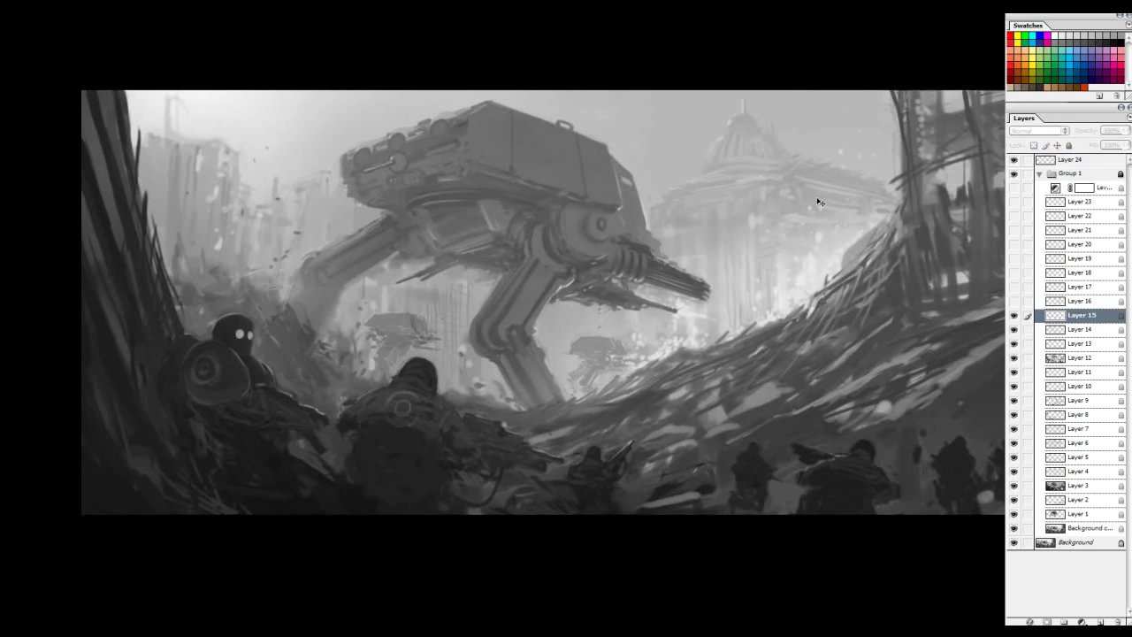
- Activate Layer 24 and examine the small distant walkers behind the main walker's legs up close
left_click(1064, 161)
left_click(492, 337, "ctrl")
key("Tab")
left_click_drag(500, 274, 552, 317)
left_click_drag(416, 274, 397, 368)
key("Tab")
key("Tab")
left_click_drag(366, 407, 370, 408)
key("ctrl+z")
mouse_move(468, 341)
left_mouse_down()
mouse_move(434, 375)
mouse_move(459, 329)
left_mouse_up()
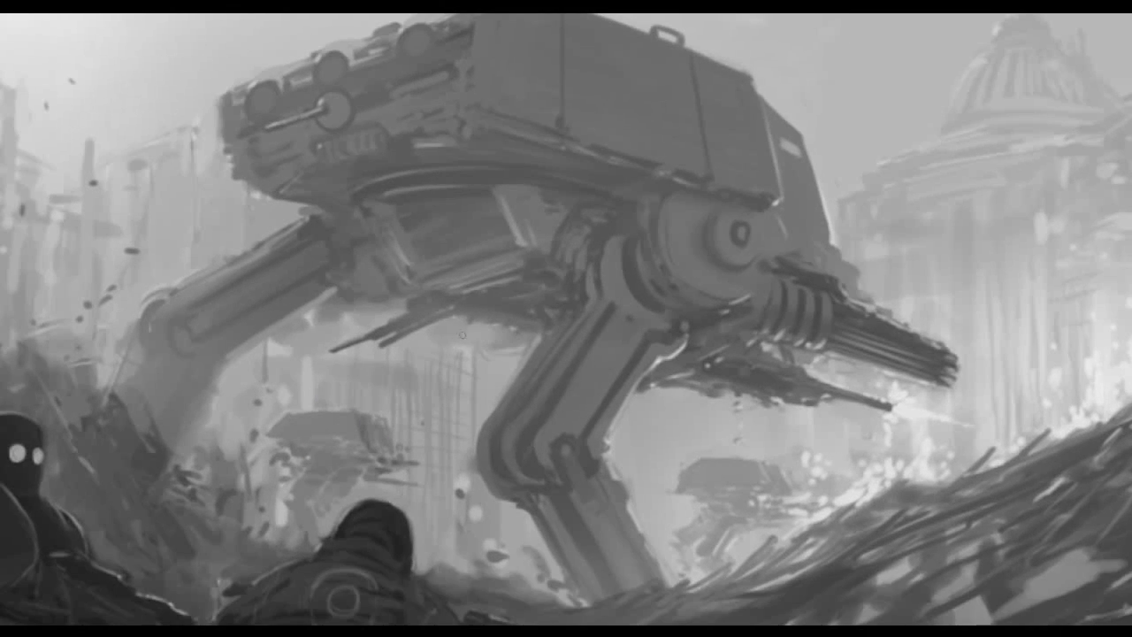
- Try single red strokes around the small distant walkers and over the main walker's body, undoing each one
mouse_move(359, 410)
left_mouse_down()
mouse_move(288, 414)
mouse_move(267, 431)
left_mouse_up()
key("ctrl+z")
mouse_move(759, 463)
left_mouse_down()
mouse_move(701, 459)
mouse_move(672, 493)
mouse_move(708, 518)
left_mouse_up()
key("ctrl+z")
mouse_move(788, 486)
left_mouse_down()
mouse_move(775, 460)
mouse_move(698, 459)
mouse_move(677, 496)
mouse_move(702, 545)
left_mouse_up()
key("ctrl+z")
mouse_move(741, 435)
left_mouse_down()
mouse_move(759, 379)
mouse_move(766, 233)
left_mouse_up()
key("ctrl+z")
mouse_move(375, 101)
left_mouse_down()
mouse_move(867, 258)
mouse_move(484, 140)
left_mouse_up()
key("ctrl+z")
mouse_move(747, 447)
left_mouse_down()
mouse_move(679, 477)
mouse_move(762, 500)
left_mouse_up()
key("ctrl+z")
- Draw red double-headed arrows between the main walker's near leg and gun and the small walker in front of it
left_click_drag(666, 404, 724, 456)
left_click_drag(809, 484, 824, 432)
mouse_move(642, 393)
left_mouse_down()
mouse_move(656, 389)
mouse_move(757, 439)
left_mouse_up()
mouse_move(660, 441)
left_mouse_down()
mouse_move(651, 448)
mouse_move(744, 460)
left_mouse_up()
left_click_drag(674, 501, 749, 487)
- Add red double-headed arrows between the small walker behind the near leg and the main walker's underside and leg
key("ctrl+plus")
mouse_move(413, 378)
left_mouse_down()
mouse_move(404, 386)
mouse_move(536, 329)
left_mouse_up()
left_click_drag(442, 397, 540, 361)
left_click_drag(436, 438, 516, 416)
left_click_drag(424, 387, 475, 423)
mouse_move(398, 405)
left_mouse_down()
mouse_move(469, 353)
mouse_move(519, 340)
left_mouse_up()
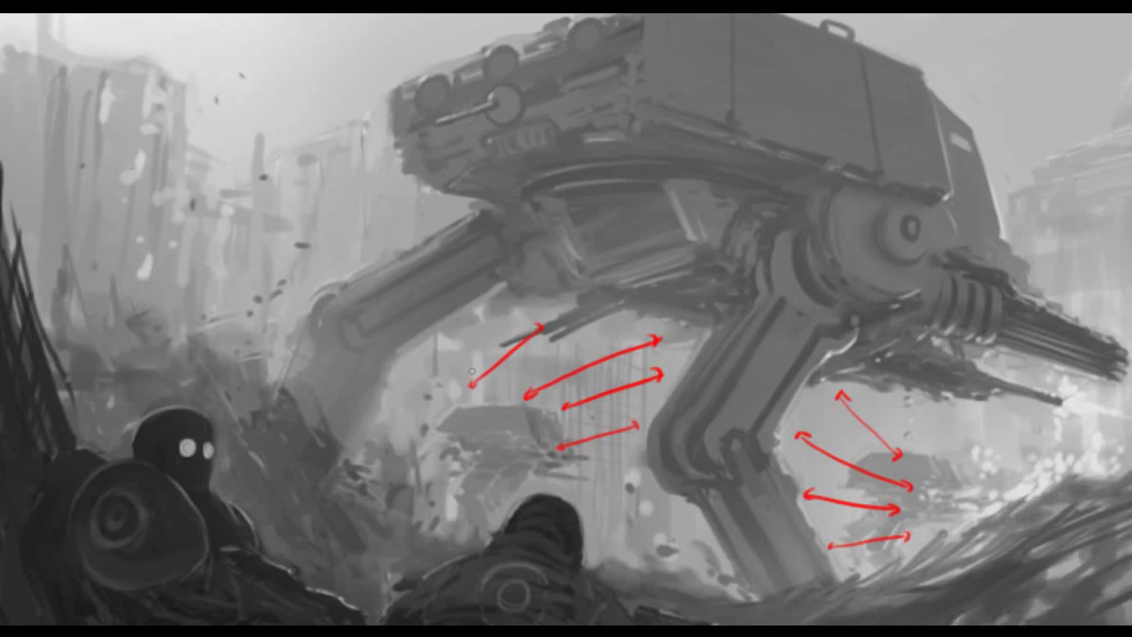
- Undo all the red arrows around the two small distant walkers
key("ctrl+minus")
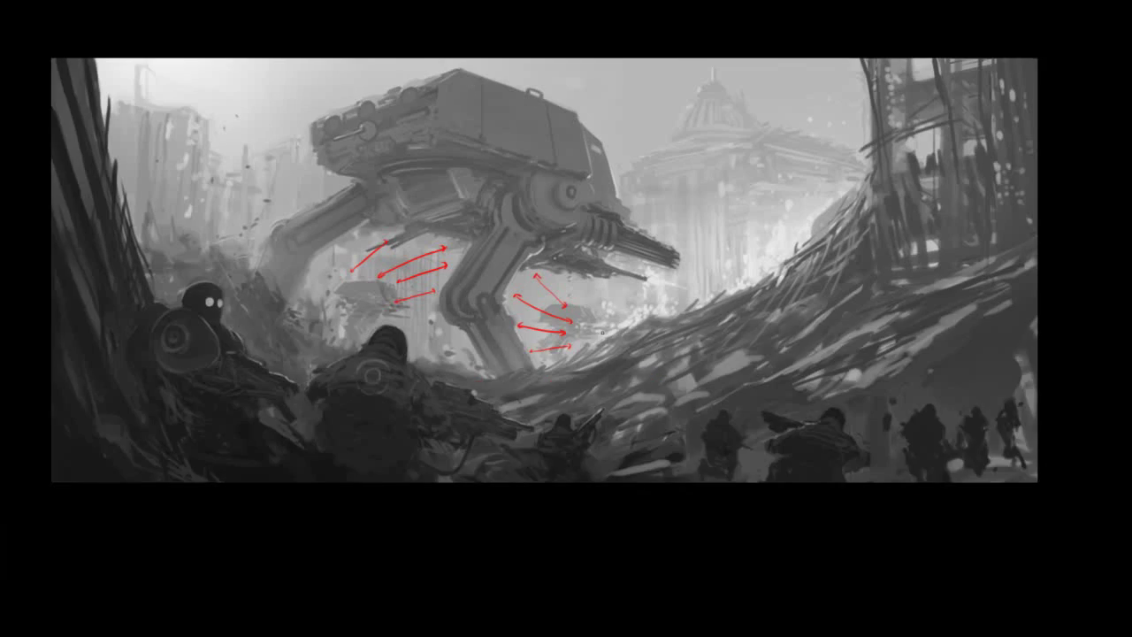
left_click_drag(535, 323, 566, 345)
key("ctrl+alt+z")
key("ctrl+alt+z")
key("ctrl+alt+z")
key("ctrl+alt+z")
key("ctrl+alt+z")
key("ctrl+alt+z")
key("ctrl+alt+z")
key("ctrl+alt+z")
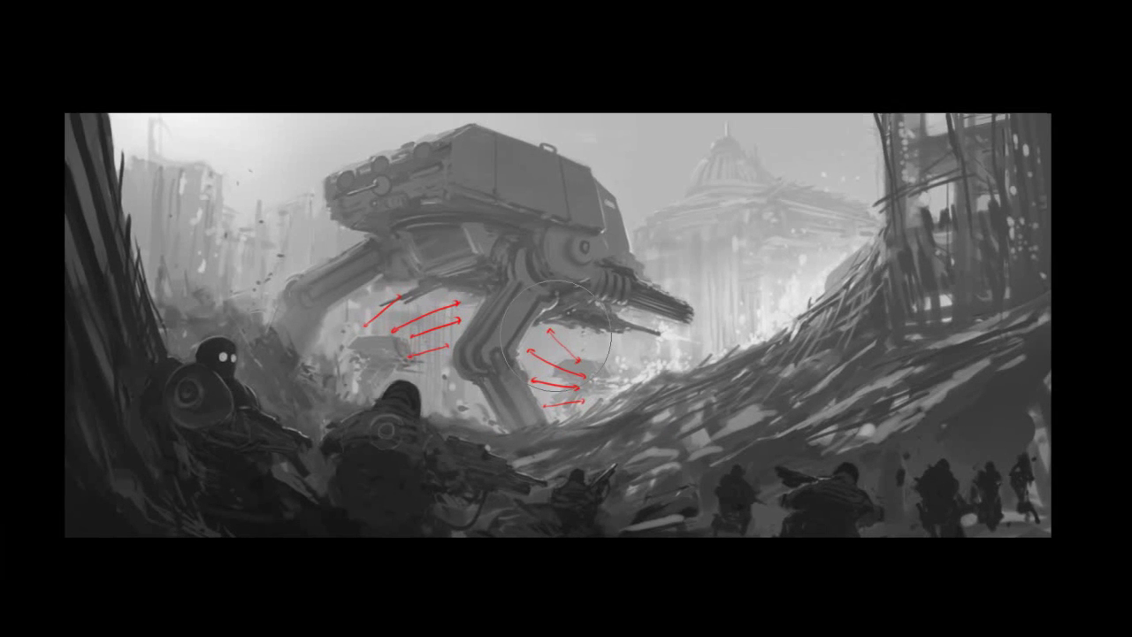
- Hide Layer 15 and show it again to compare the scene without and with the small distant walkers
key("Tab")
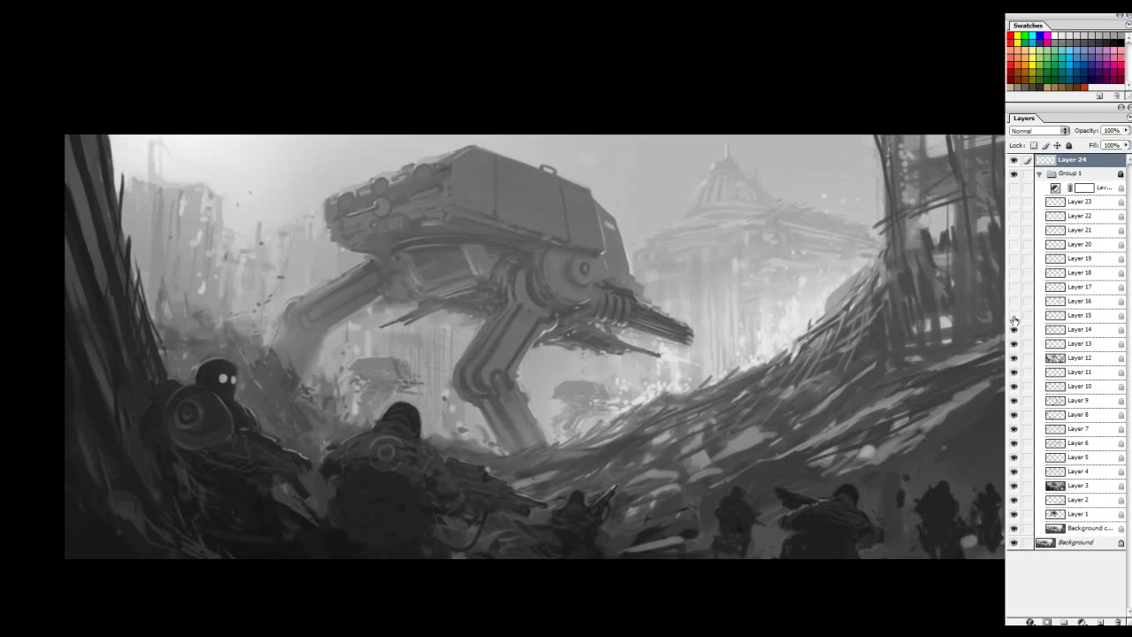
left_click(1013, 316)
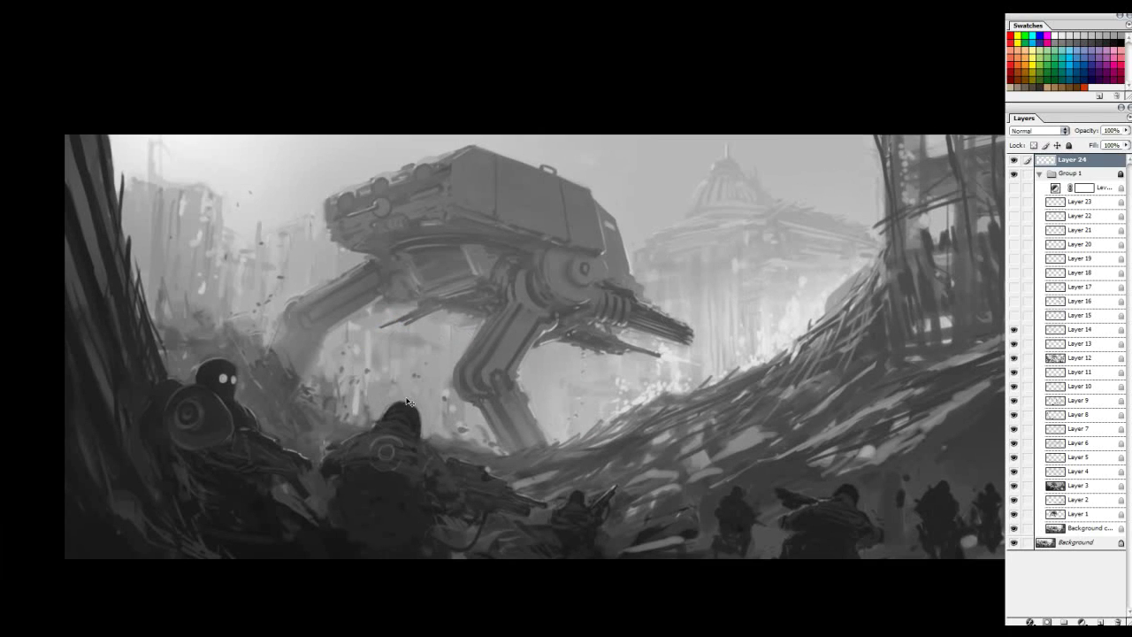
left_click_drag(425, 331, 427, 394)
key("ctrl+z")
left_click(1013, 316)
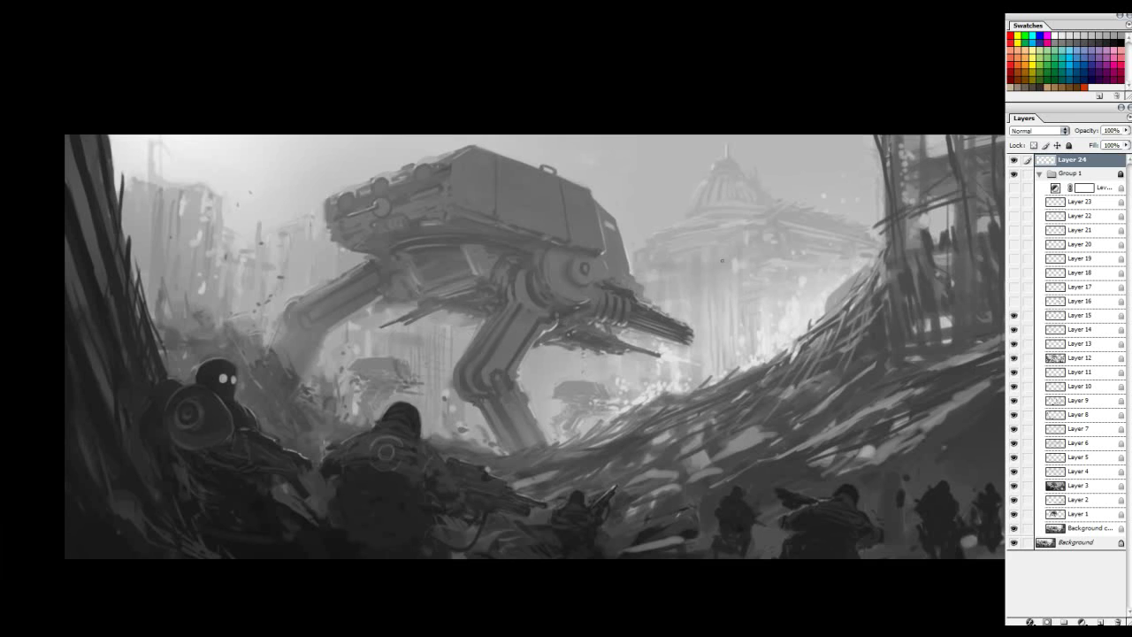
- Turn on Layer 16, comparing the distant walker behind the debris ridge with the layer hidden and shown
left_click(1013, 302)
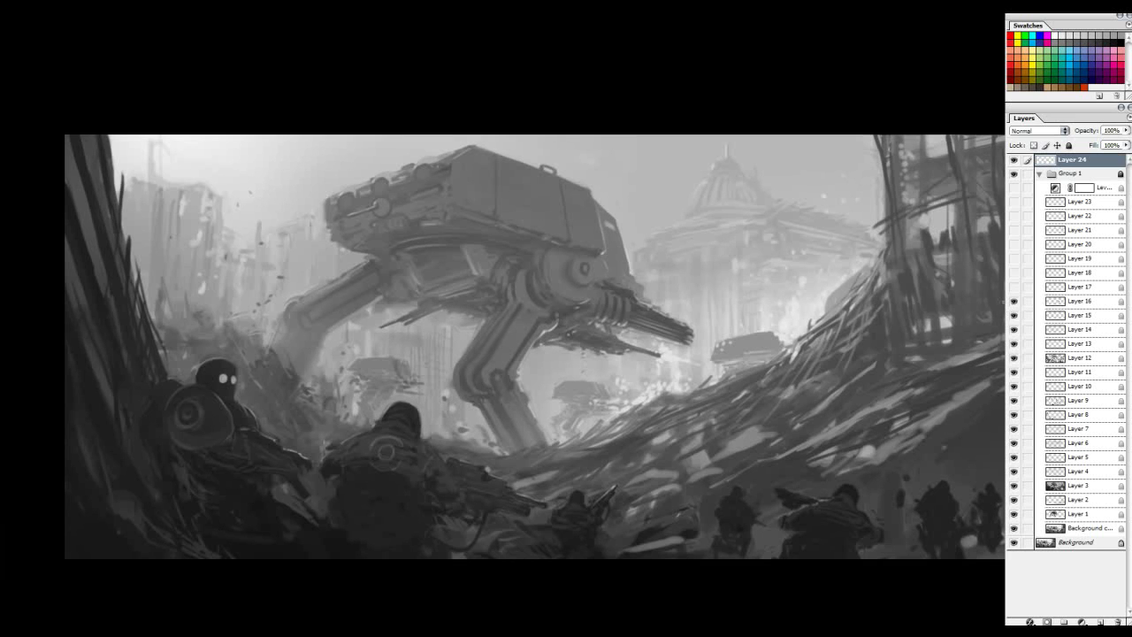
left_click_drag(860, 312, 832, 316)
left_click(1014, 302)
left_click_drag(480, 251, 973, 464)
left_click_drag(802, 319, 722, 327)
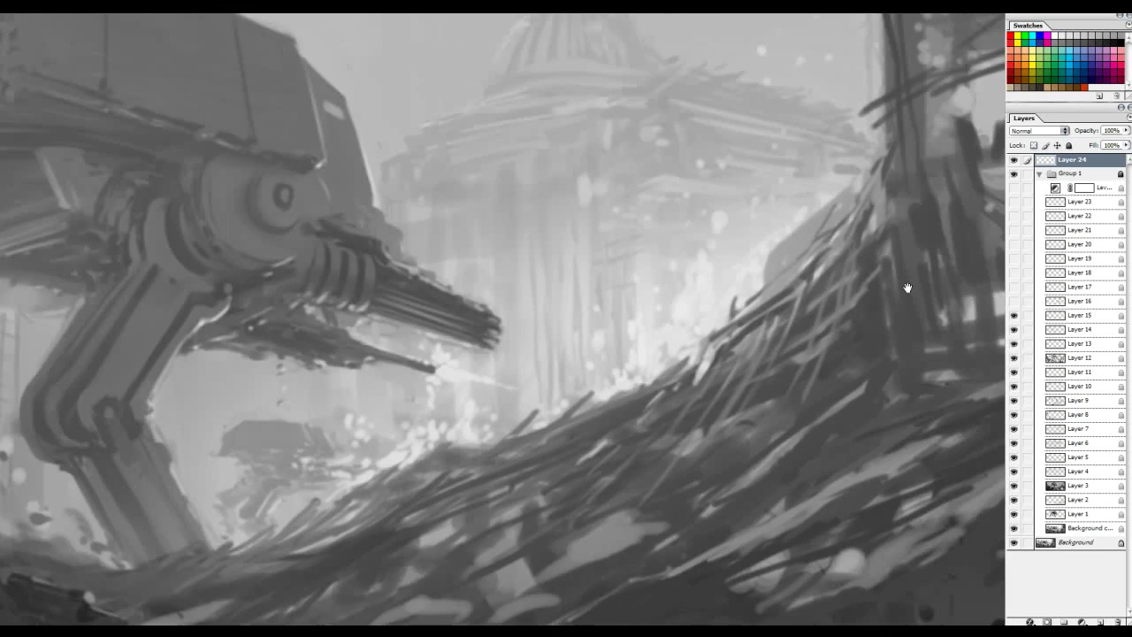
left_click(1013, 302)
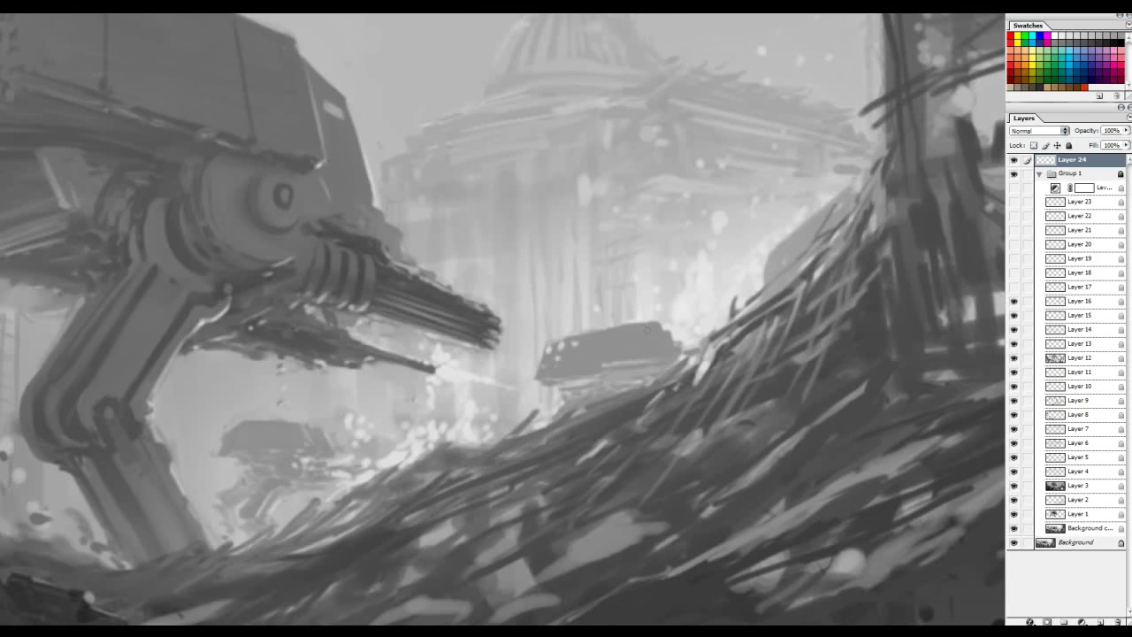
left_click_drag(603, 343, 582, 361)
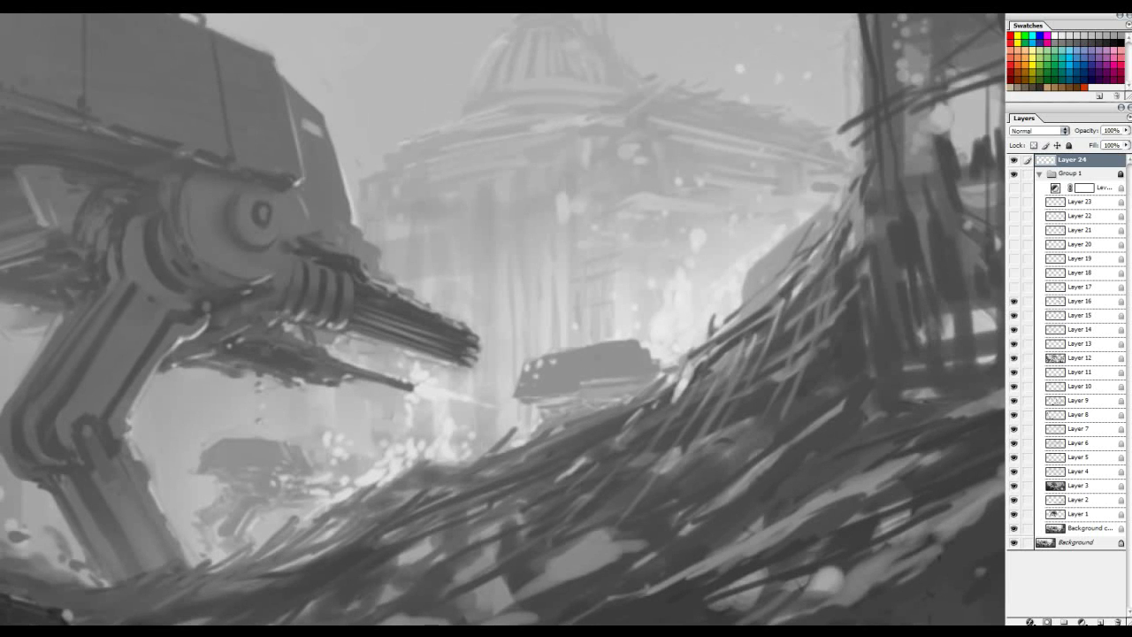
left_click_drag(616, 310, 583, 368)
left_click_drag(588, 243, 561, 336)
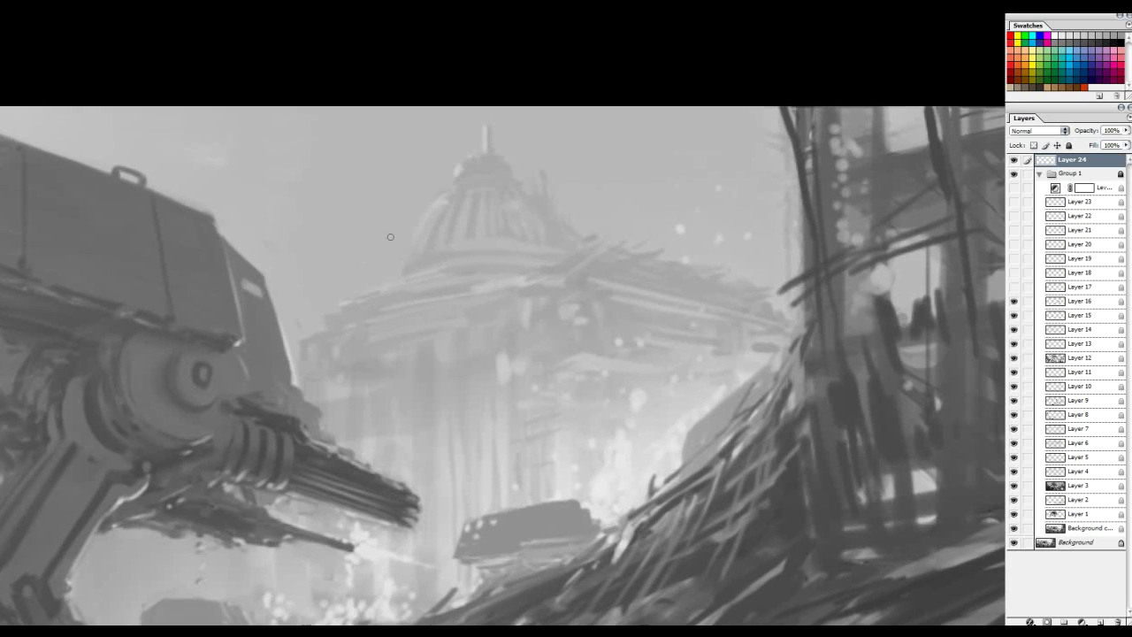
left_click(447, 330, "ctrl+alt")
left_click_drag(554, 286, 456, 333)
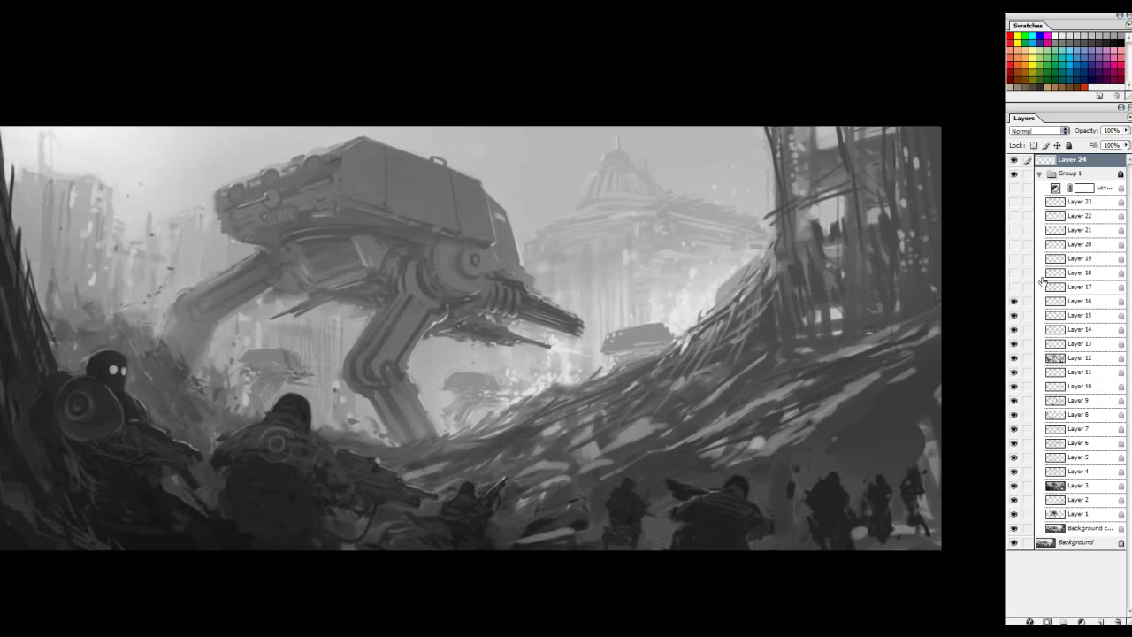
- Turn on Layer 17, comparing the star emblem on the walker's hull with the layer hidden and shown
mouse_move(796, 293)
left_mouse_down()
mouse_move(835, 286)
mouse_move(856, 302)
left_mouse_up()
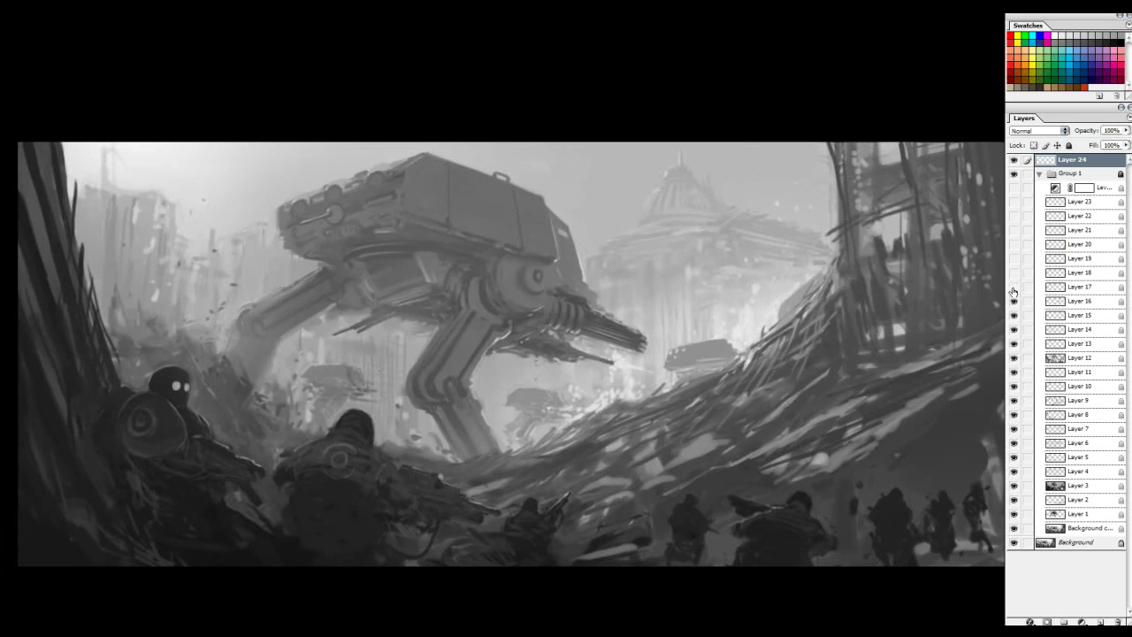
left_click_drag(948, 281, 927, 281)
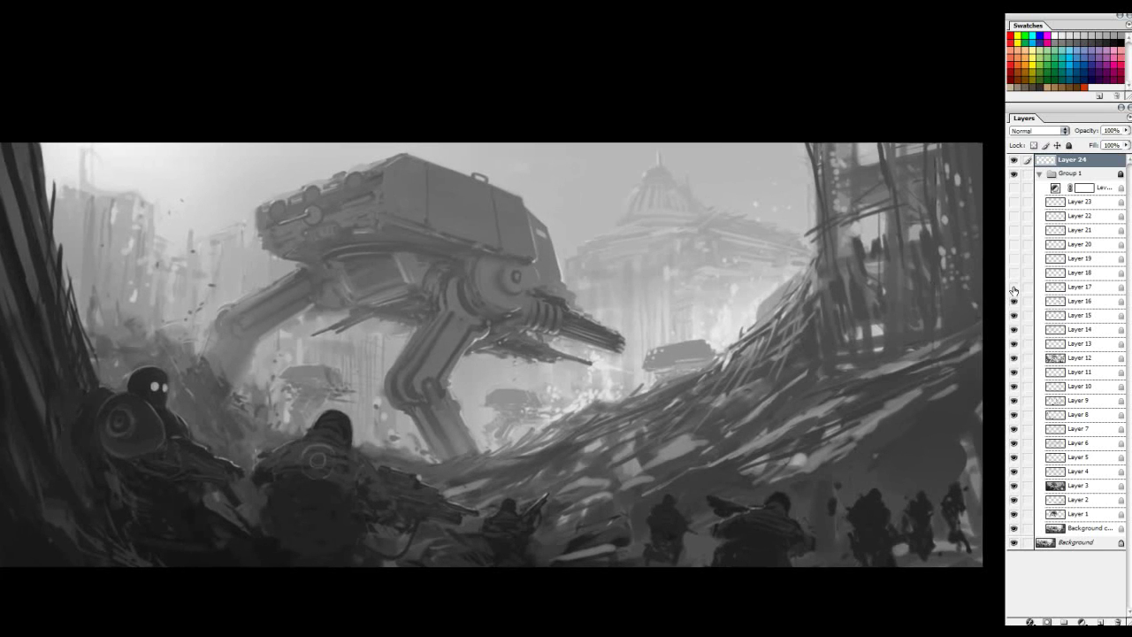
left_click(1015, 288)
left_click(1014, 287)
left_click(1014, 287)
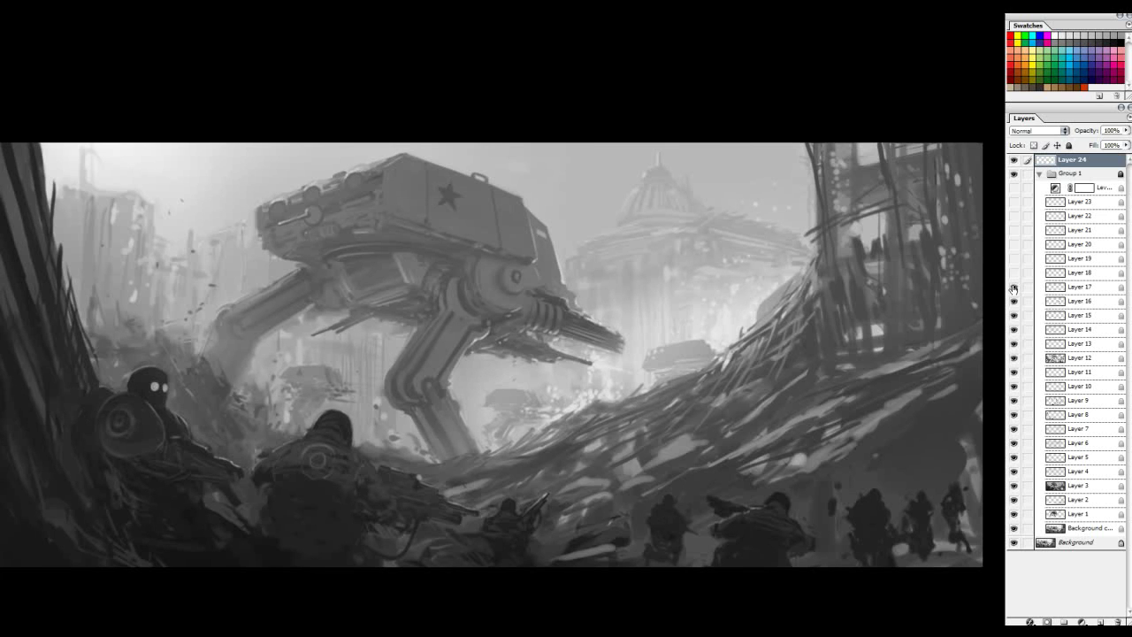
left_click(1012, 287)
left_click(1013, 287)
left_click(723, 275, "ctrl")
left_click_drag(513, 256, 722, 274)
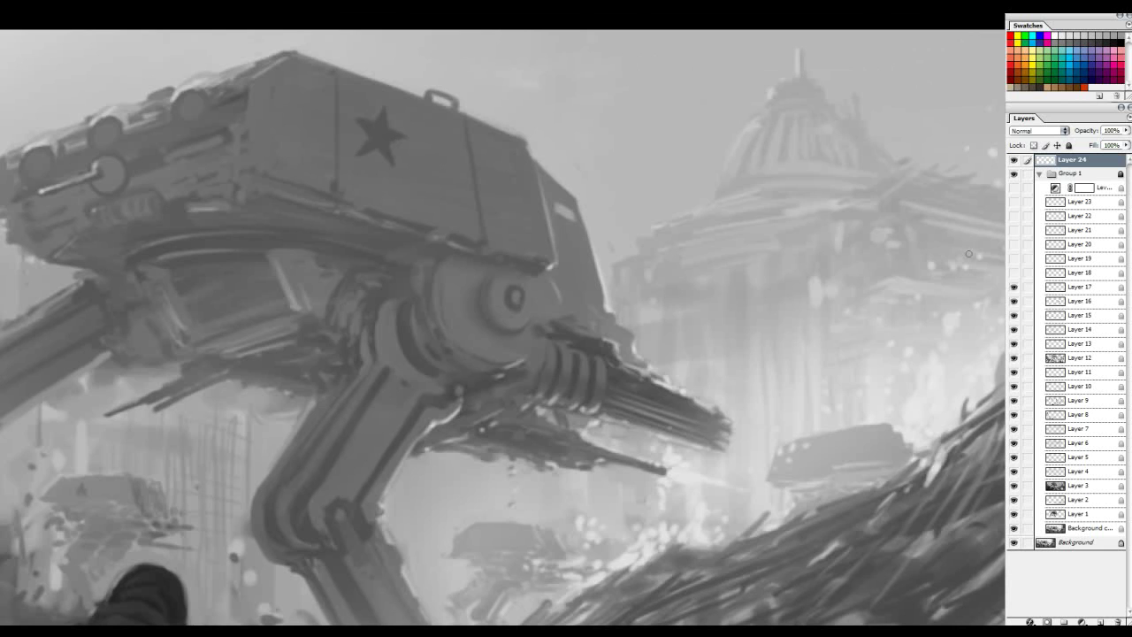
left_click(1014, 289)
left_click(1013, 288)
- Turn on Layer 18, comparing the sky and its two jets with the layer hidden and shown
left_click_drag(323, 415, 531, 236)
left_click(1013, 273)
left_click(1013, 273)
left_click(1013, 273)
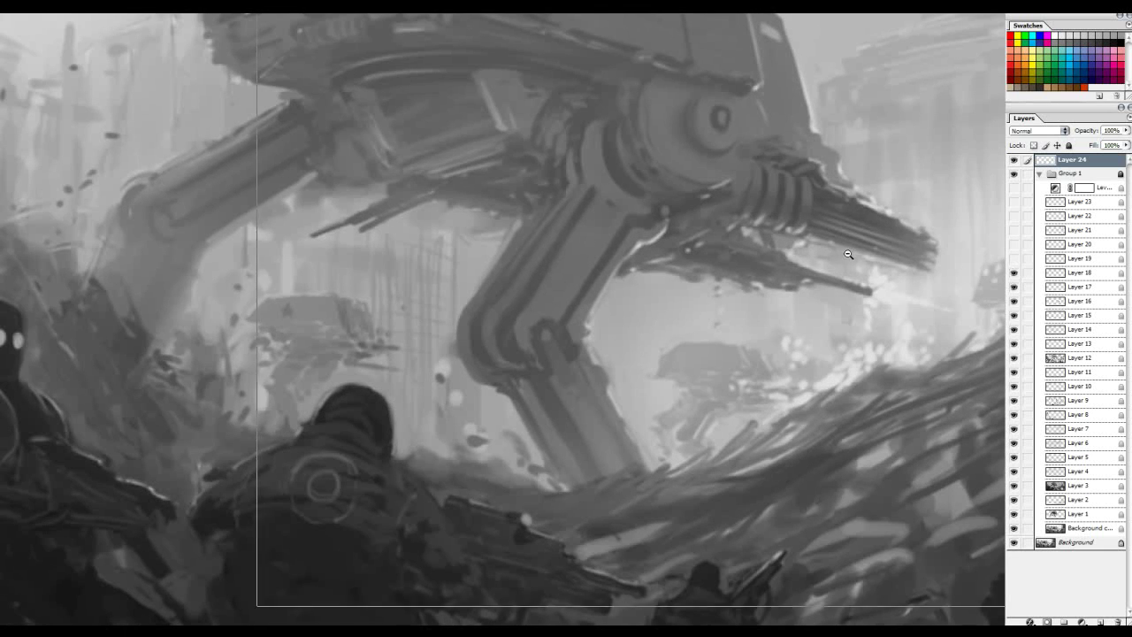
left_click(850, 256, "alt")
left_click(1013, 273)
left_click(1013, 273)
left_click(1012, 273)
left_click(1012, 274)
- Try red arrows along the two jets' flight direction and across the surrounding sky, undoing each one
left_click(604, 144)
left_click(598, 136)
mouse_move(616, 133)
left_mouse_down()
mouse_move(623, 210)
mouse_move(513, 205)
mouse_move(536, 219)
left_mouse_up()
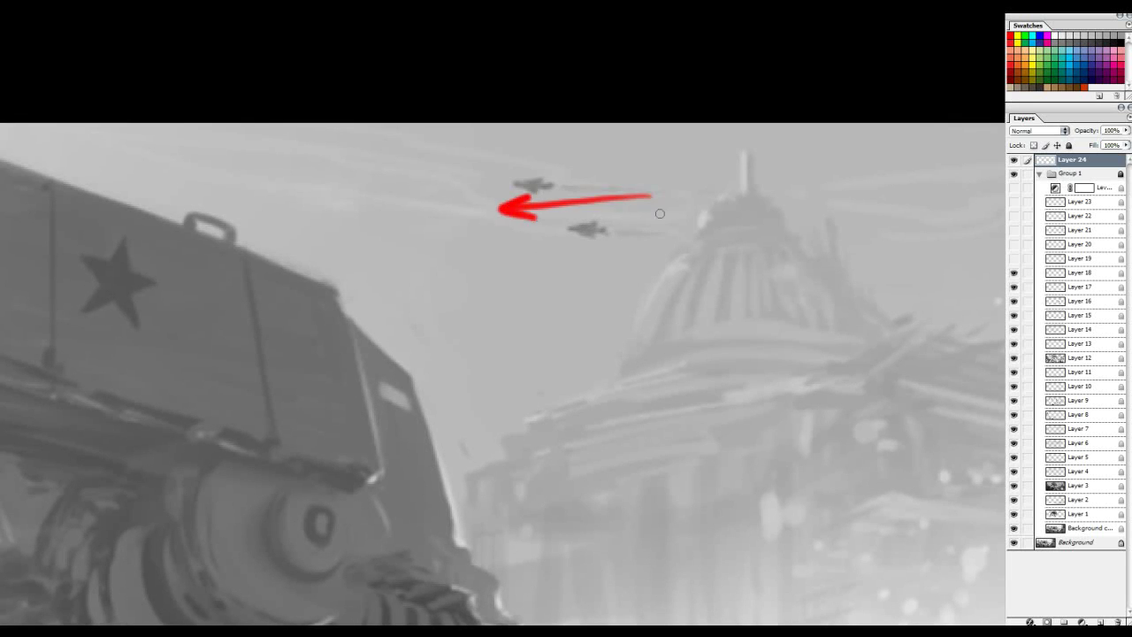
left_click(654, 214, "alt")
left_click(595, 216, "alt")
left_click(593, 217, "alt")
mouse_move(534, 139)
left_mouse_down()
mouse_move(367, 182)
mouse_move(639, 262)
left_mouse_up()
key("ctrl+alt+z")
left_click_drag(770, 121, 679, 187)
key("ctrl+alt+z")
left_click_drag(513, 191, 929, 168)
key("ctrl+alt+z")
mouse_move(433, 191)
left_mouse_down()
mouse_move(168, 179)
mouse_move(205, 168)
left_mouse_up()
key("ctrl+alt+z")
- Try red strokes tracing the compositional flow from the jets around the walker and into the foreground, undoing each one
left_click_drag(672, 179, 530, 181)
mouse_move(725, 189)
left_mouse_down()
mouse_move(889, 162)
mouse_move(896, 306)
left_mouse_up()
key("ctrl+alt+z")
key("ctrl+alt+z")
left_click_drag(480, 207, 630, 211)
mouse_move(371, 193)
left_mouse_down()
mouse_move(166, 161)
mouse_move(209, 350)
left_mouse_up()
key("ctrl+alt+z")
key("ctrl+alt+z")
mouse_move(394, 352)
left_mouse_down()
mouse_move(177, 543)
mouse_move(328, 550)
left_mouse_up()
key("ctrl+alt+z")
mouse_move(802, 378)
left_mouse_down()
mouse_move(552, 334)
mouse_move(778, 491)
mouse_move(467, 362)
left_mouse_up()
key("ctrl+alt+z")
key("ctrl+alt+z")
left_click_drag(596, 306, 728, 302)
left_click_drag(919, 341, 773, 326)
left_click_drag(543, 288, 722, 338)
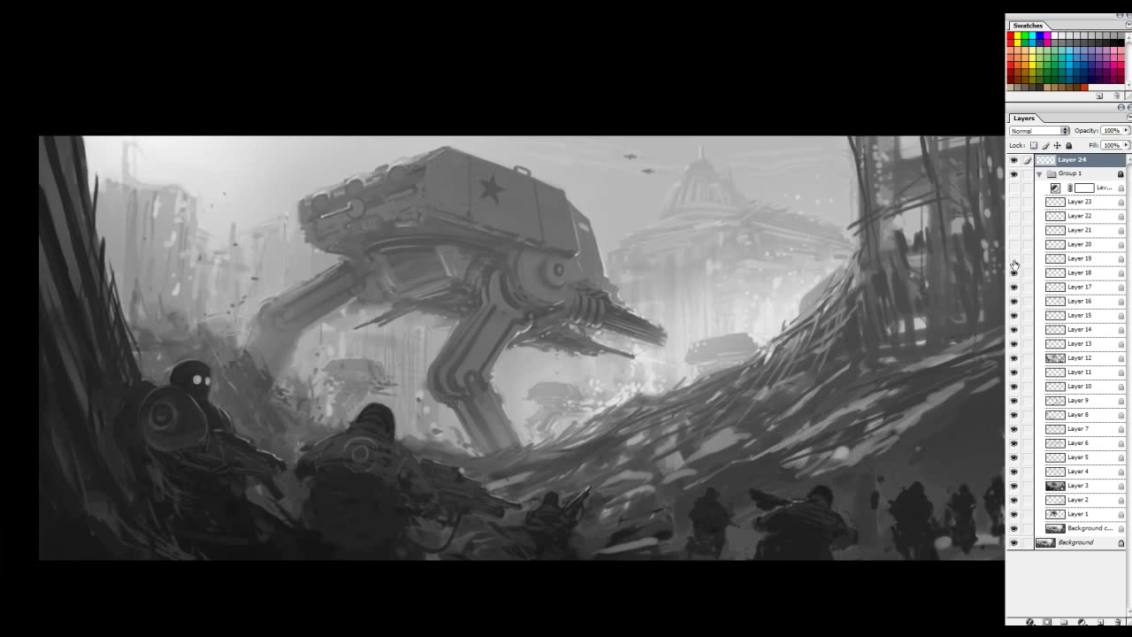
- Turn on Layer 19, comparing the scene with the layer hidden and shown
left_click(643, 189)
left_click(1015, 257)
left_click(1014, 257)
left_click(1014, 257)
- Turn on Layer 20, toggling its visibility to compare its effect, and return to the whole composition
left_click(1014, 244)
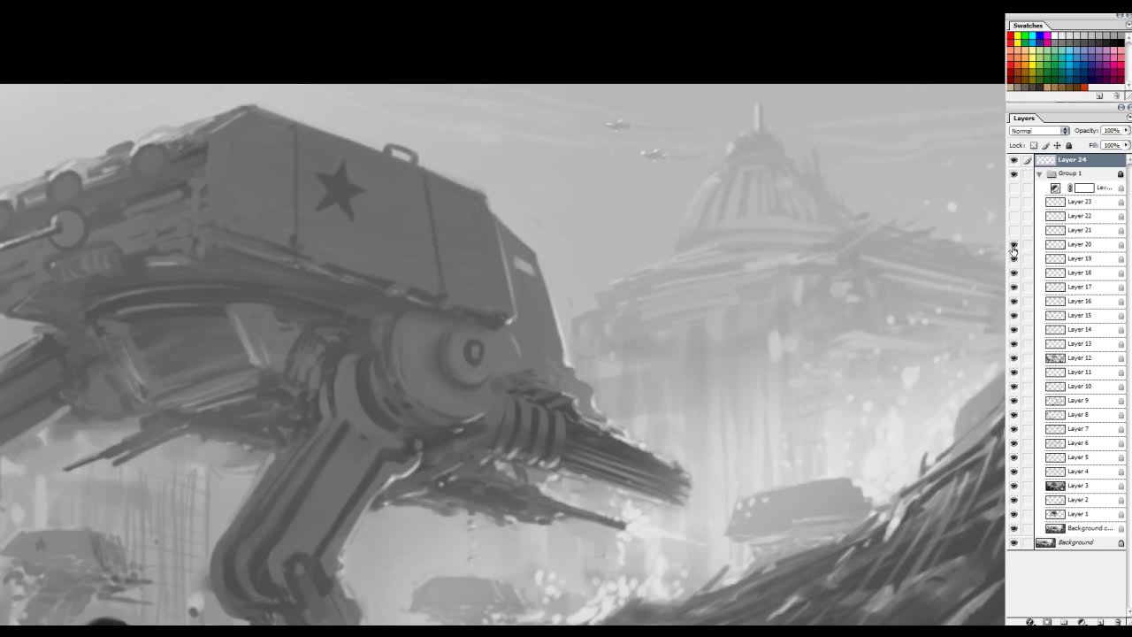
left_click(1014, 245)
left_click(1015, 245)
left_click(664, 176, "alt")
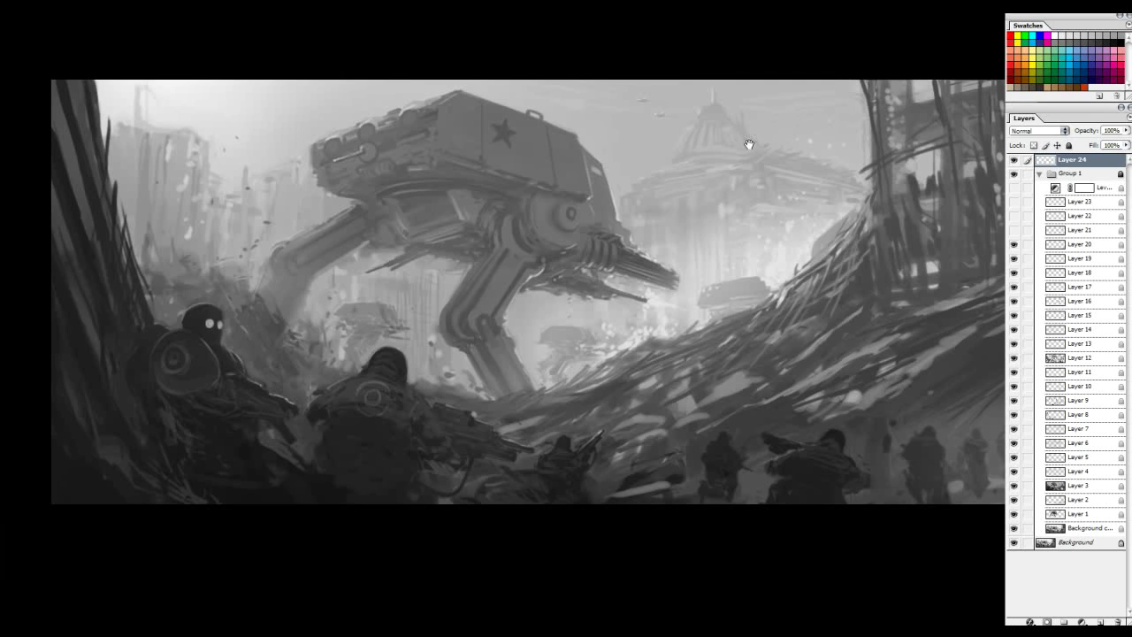
left_click_drag(664, 176, 648, 180)
- Turn on Layer 21, comparing the soldiers beneath the ruined tower with the layer hidden and shown
left_click(1013, 232)
left_click(1014, 232)
left_click_drag(1002, 226, 897, 235)
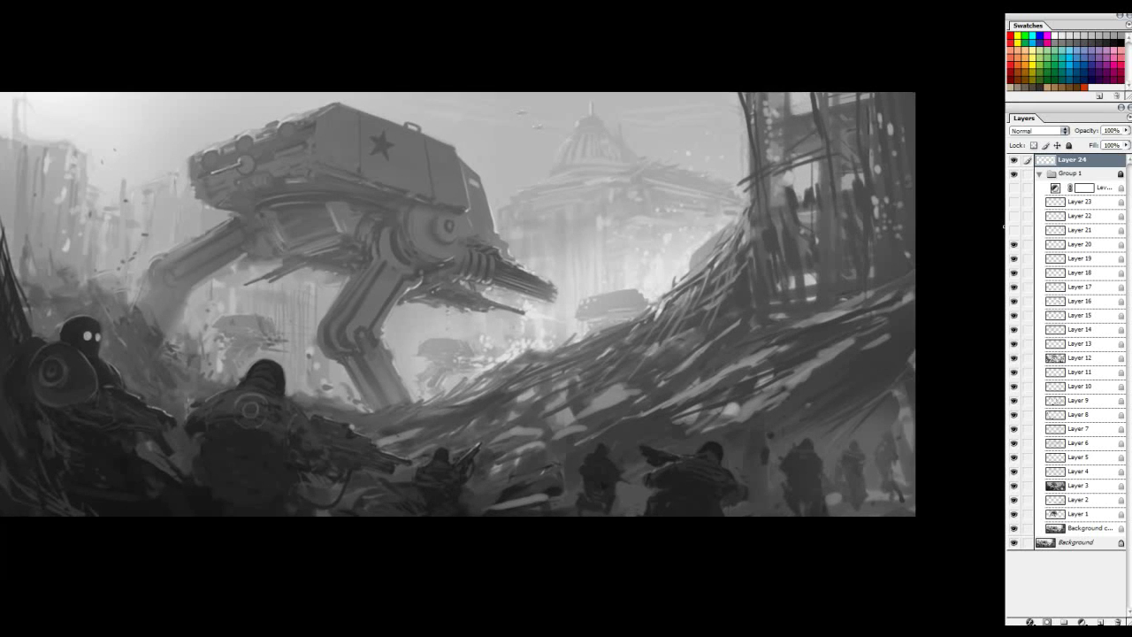
left_click(1013, 231)
left_click(1013, 231)
left_click(1013, 231)
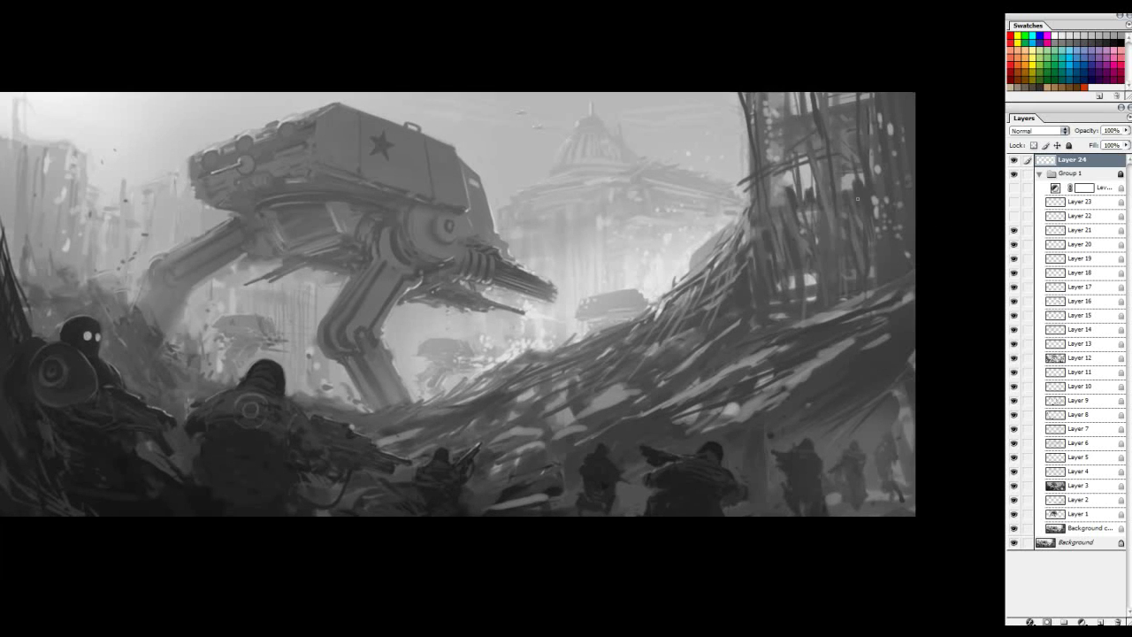
- Turn on Layer 22, comparing the bright gaps in the ruined tower with the layer hidden and shown
left_click(1013, 218)
left_click(1014, 217)
left_click(1014, 217)
left_click_drag(603, 214, 694, 215)
left_click(1012, 217)
left_click_drag(927, 211, 875, 226)
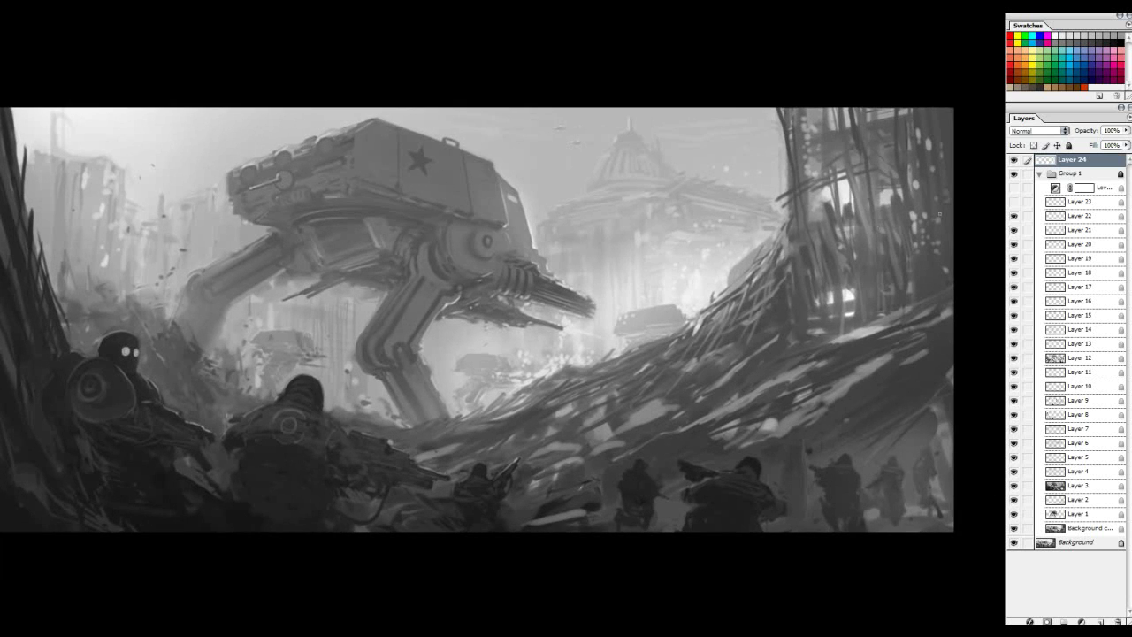
left_click(1013, 217)
left_click(1013, 217)
left_click_drag(779, 291, 823, 299)
left_click(1012, 217)
left_click(1012, 217)
- Sample the light tone in the ruined tower's gaps up close and check its brightness in the Color Picker
left_click(726, 262)
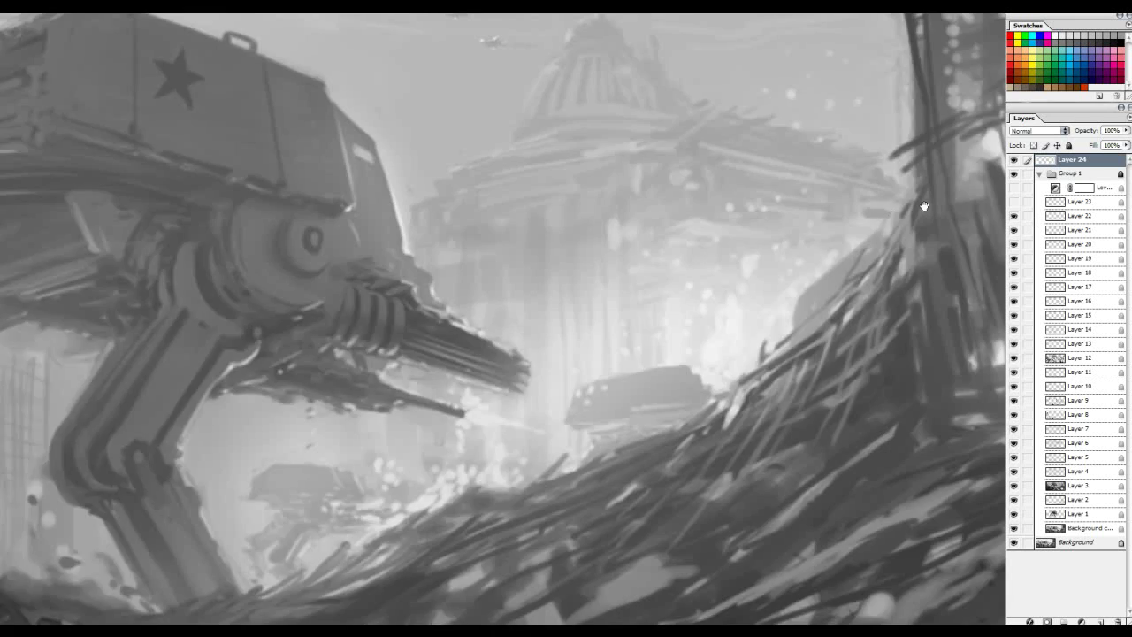
left_click_drag(889, 212, 601, 289)
left_click(741, 238)
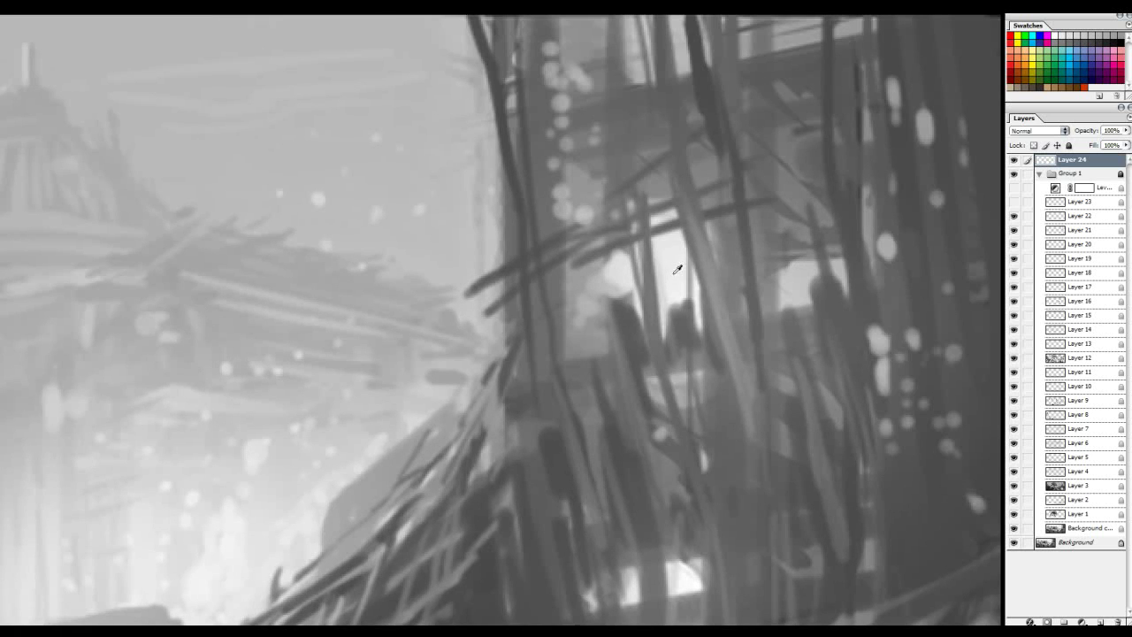
key("n")
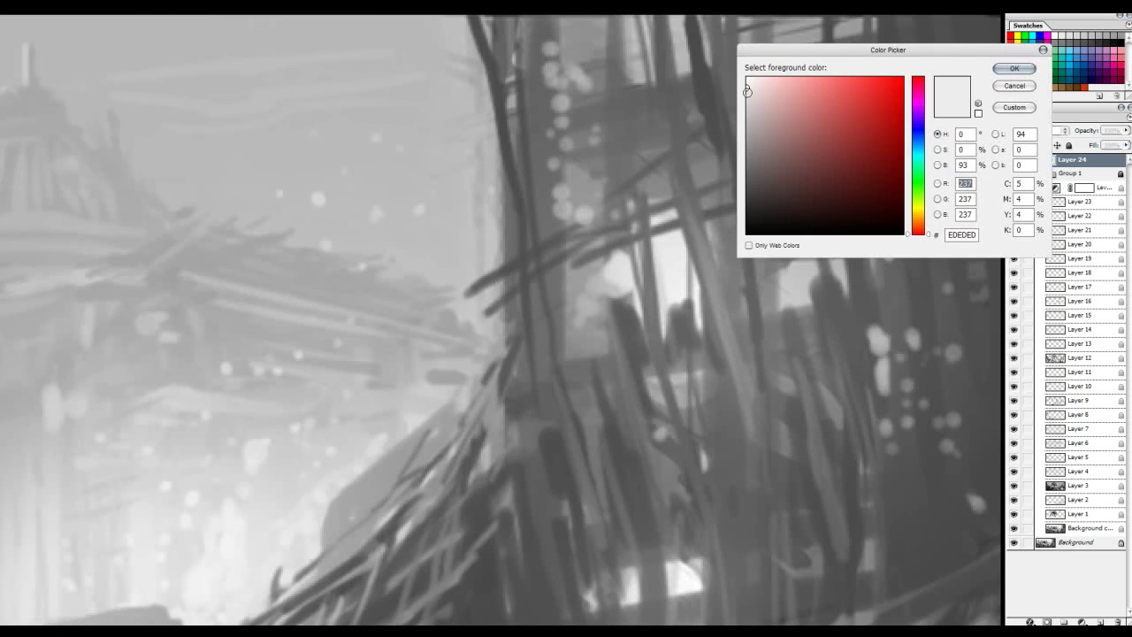
left_click_drag(777, 51, 483, 250)
left_click(773, 264)
left_click_drag(674, 266, 611, 257)
scroll(560, 263, "down", 3)
left_click_drag(548, 235, 364, 274)
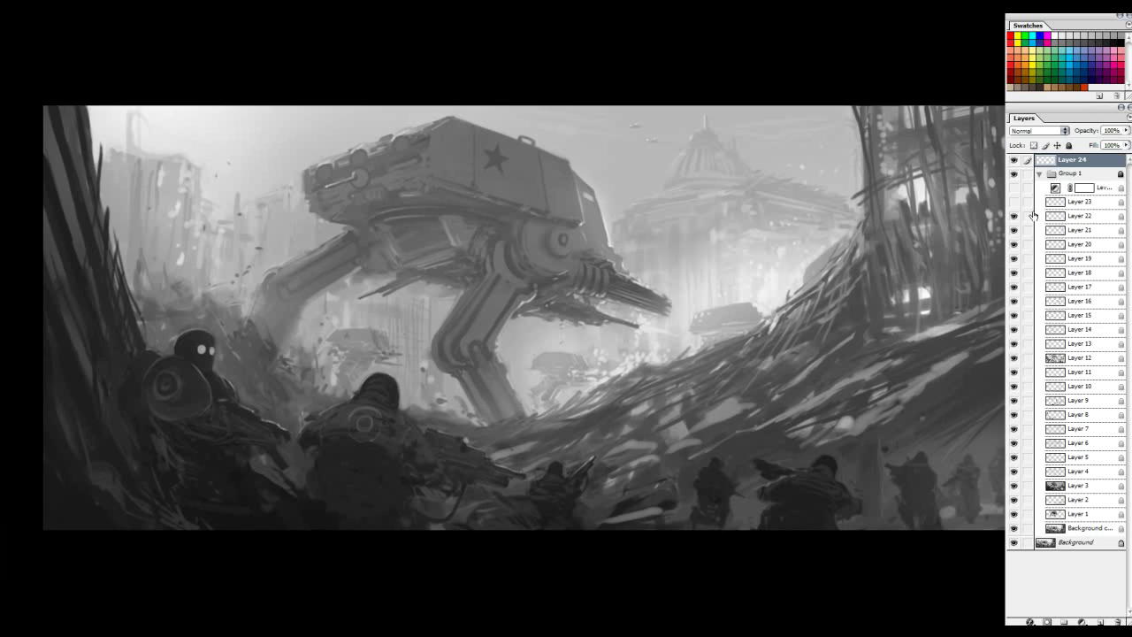
- Hide and show Layer 22 again to judge the tower's bright gaps against the whole scene
left_click(1013, 217)
left_click(1013, 217)
mouse_move(846, 224)
left_mouse_down()
mouse_move(776, 243)
mouse_move(823, 266)
mouse_move(787, 260)
mouse_move(777, 297)
left_mouse_up()
key("Tab")
left_click_drag(722, 266, 767, 271)
key("Tab")
- Turn on Layer 23, comparing the flying debris across the scene with the layer hidden and shown
left_click(1015, 204)
left_click_drag(907, 219, 867, 217)
left_click(1016, 204)
left_click(1014, 204)
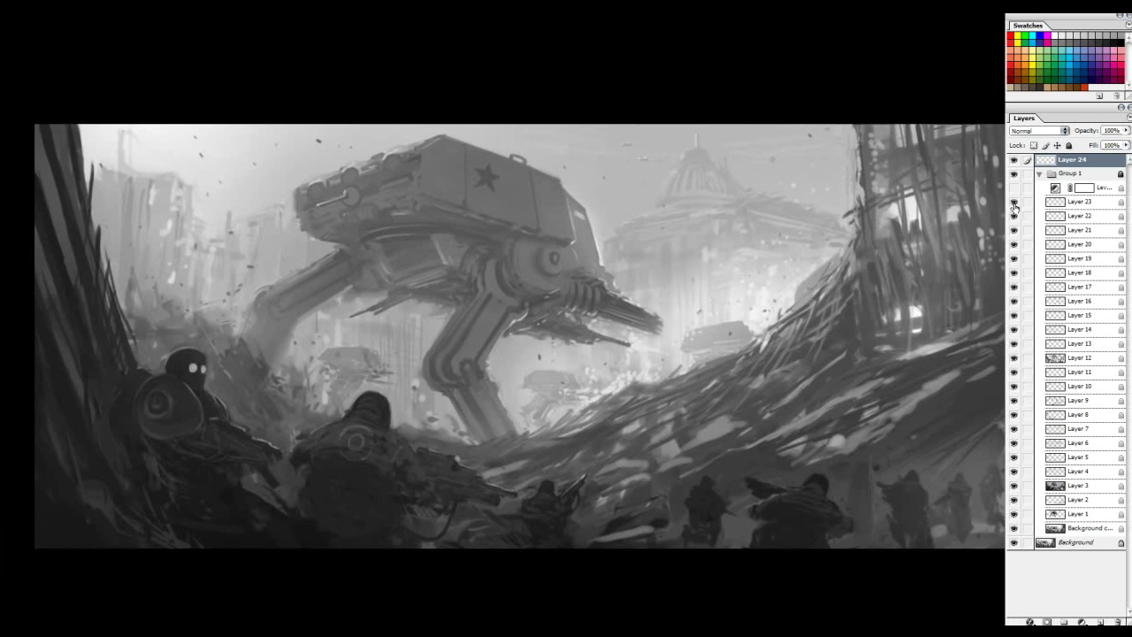
left_click(1014, 203)
left_click(1015, 202)
- Examine Layer 23's debris specks up close around the walker's rear, toggling the layer off and on
key("ctrl+plus")
left_click(1015, 205)
left_click(1015, 203)
left_click_drag(272, 251, 733, 288)
left_click_drag(719, 191, 843, 201)
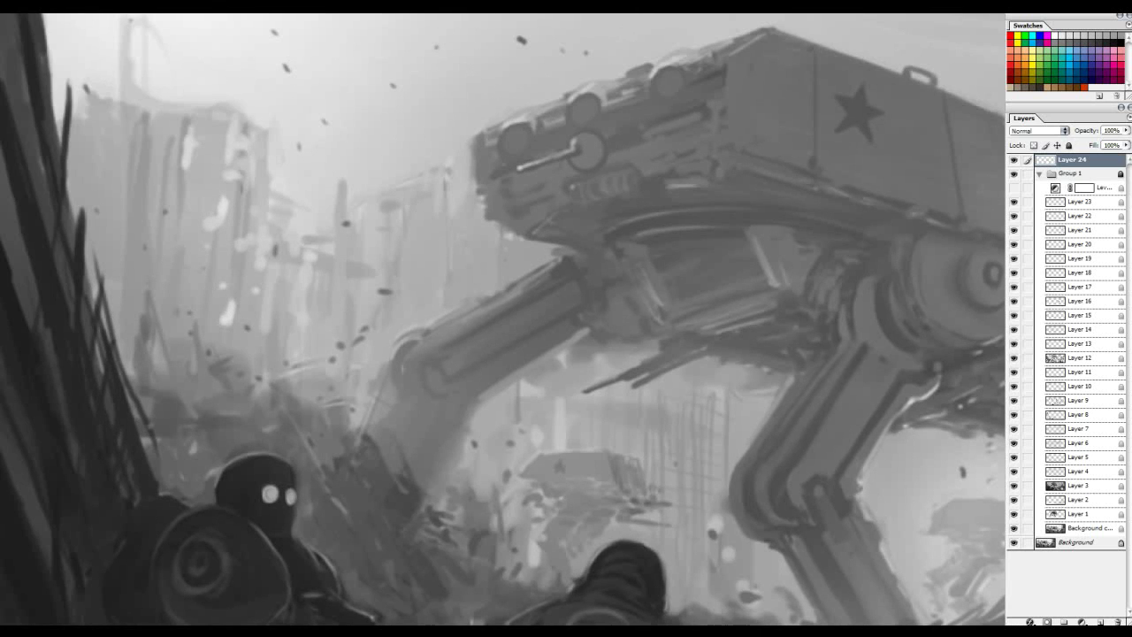
left_click(1014, 203)
left_click(1014, 203)
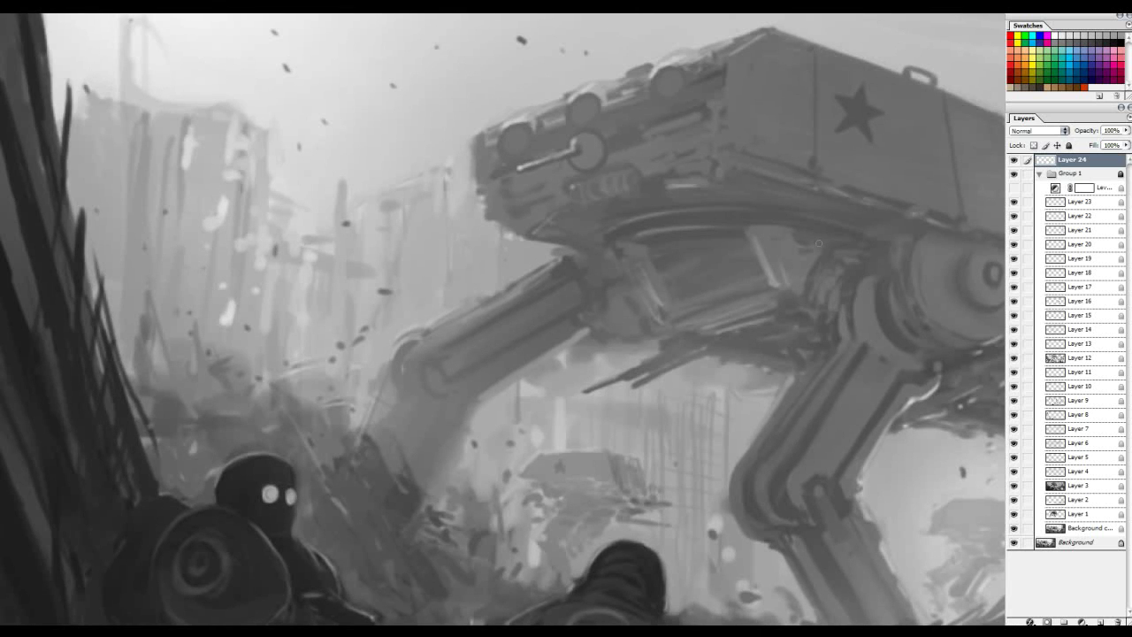
left_click(601, 256, "alt")
mouse_move(677, 259)
left_mouse_down()
mouse_move(651, 275)
mouse_move(673, 323)
left_mouse_up()
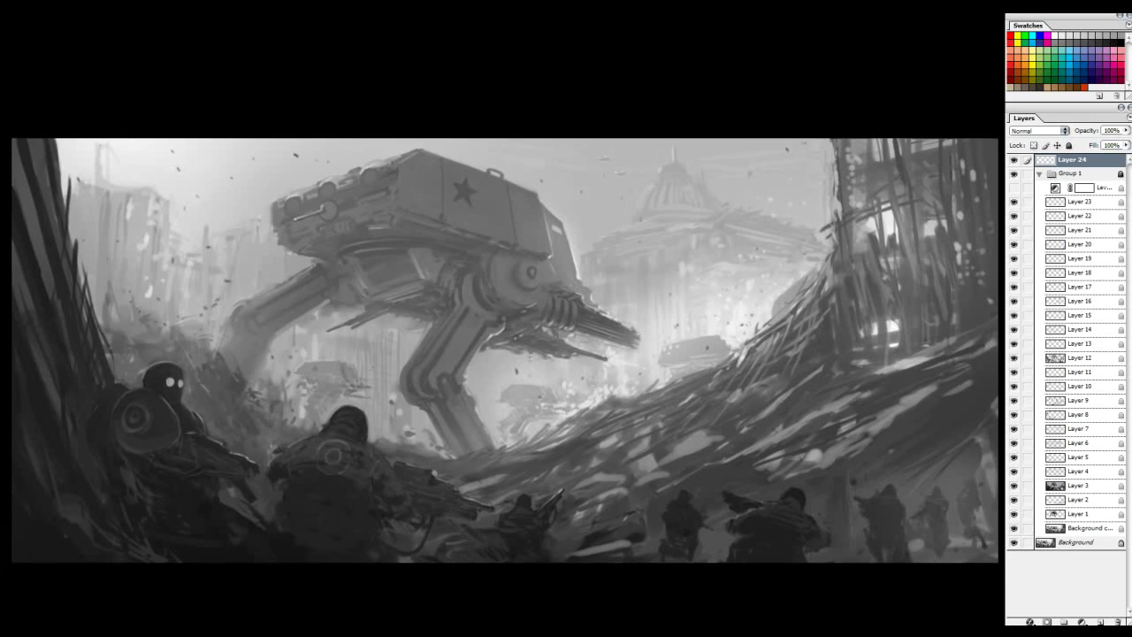
- Turn on the Levels adjustment layer atop Group 1, comparing the scene's contrast with the adjustment hidden and shown
left_click(1014, 188)
left_click(1013, 189)
left_click(1013, 188)
left_click(1014, 188)
left_click(1014, 188)
left_click(1015, 188)
left_click(1015, 189)
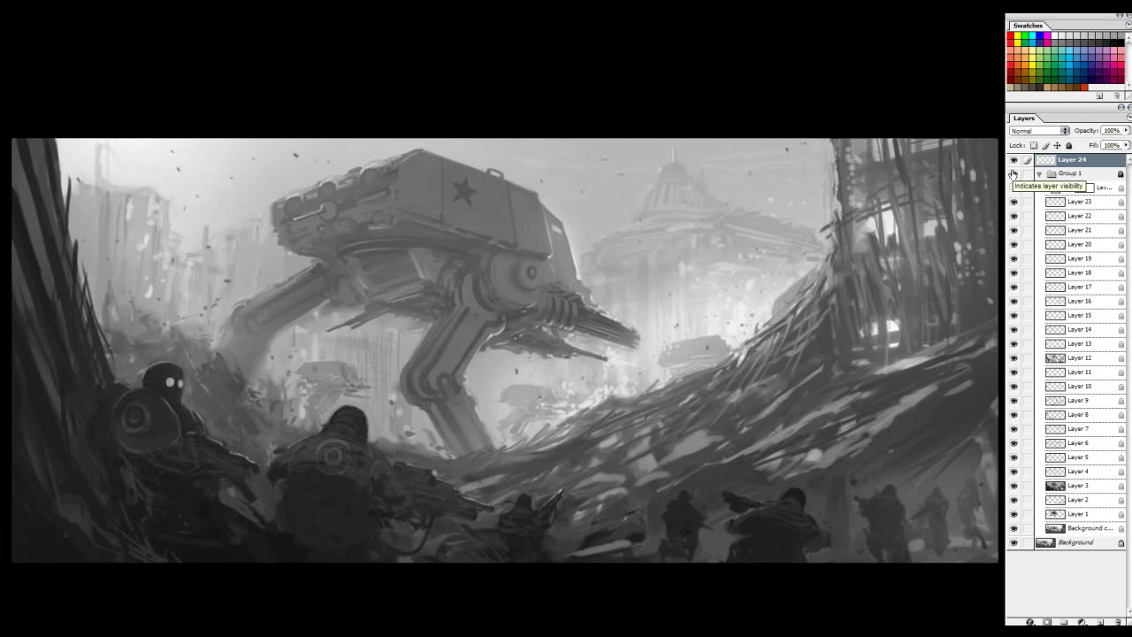
left_click(1014, 188)
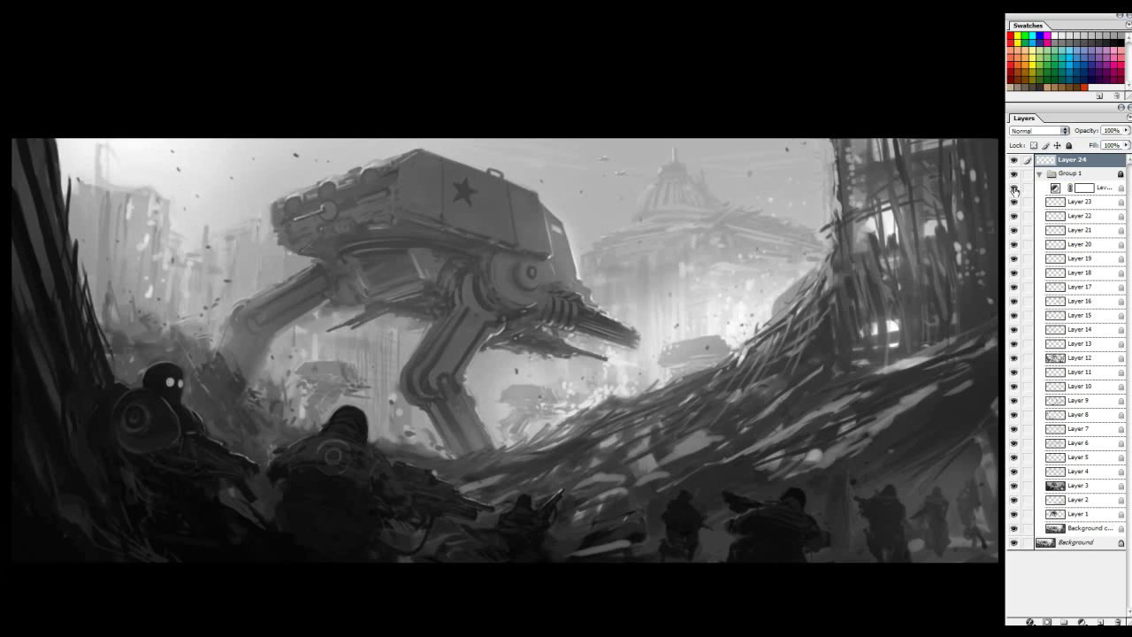
- View the darkened scene without the interface panels, then recheck the Levels adjustment by hiding and showing it
key("Tab")
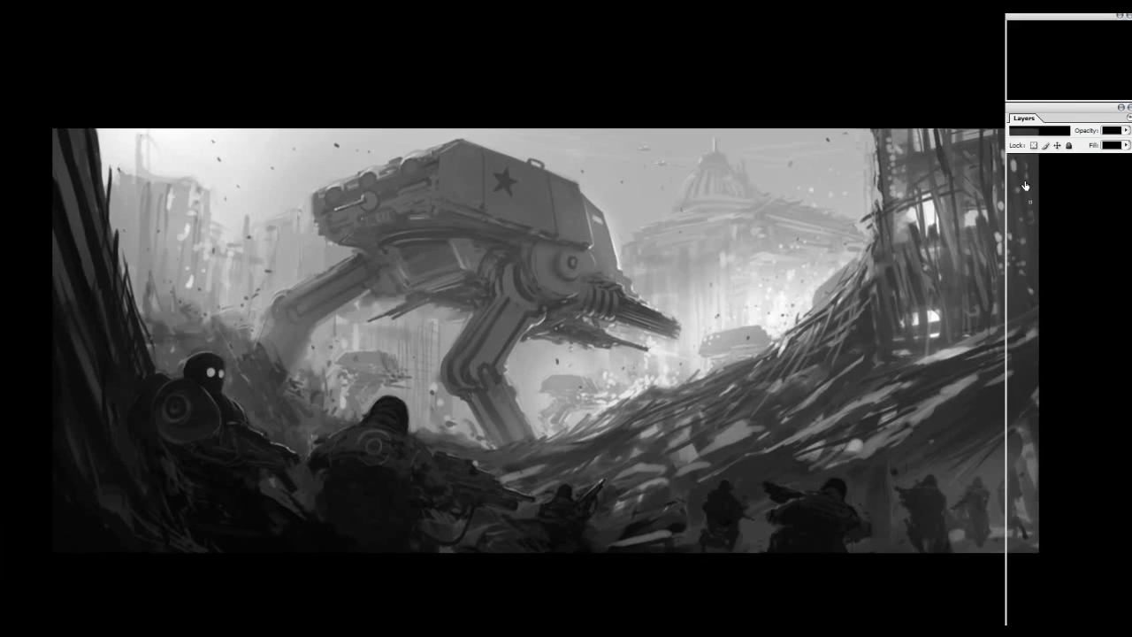
key("Tab")
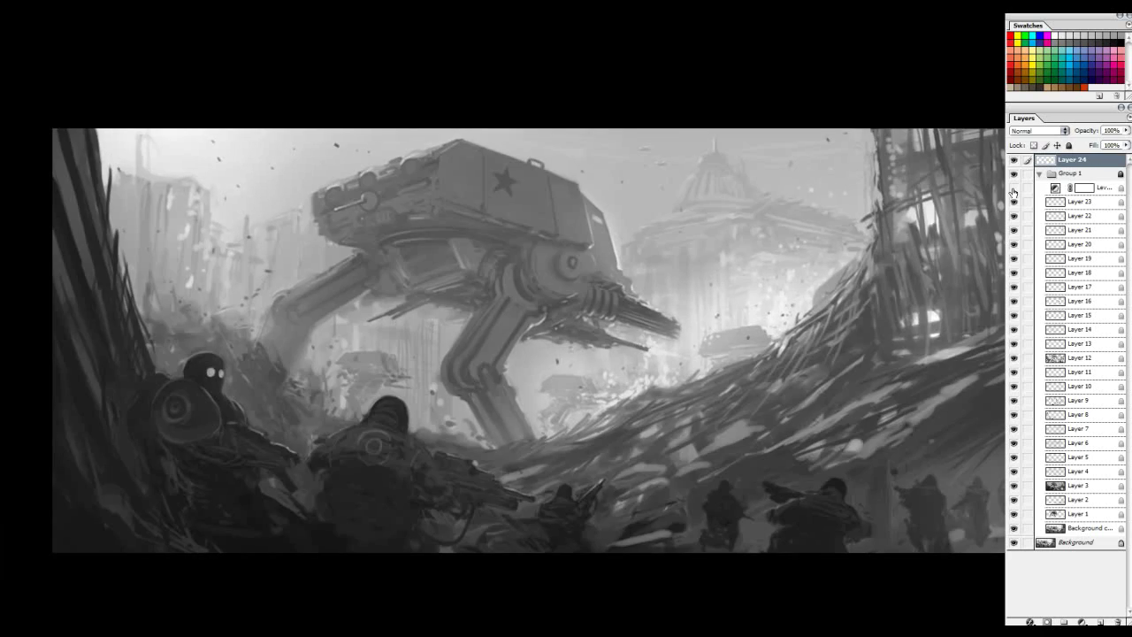
left_click(1014, 190)
left_click(1014, 190)
left_click(1013, 189)
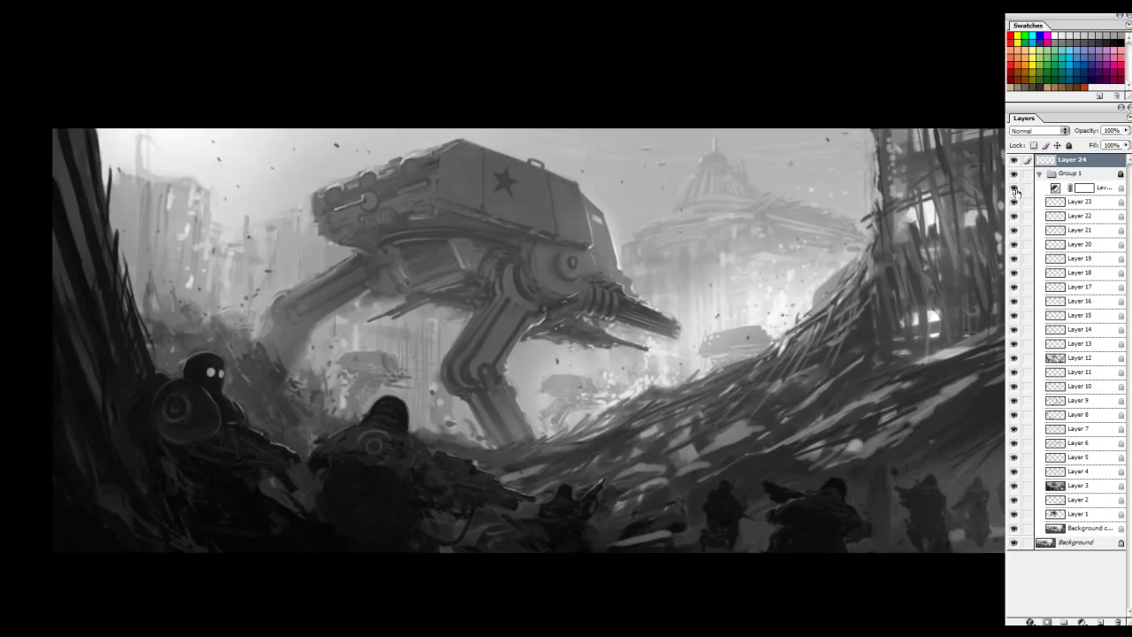